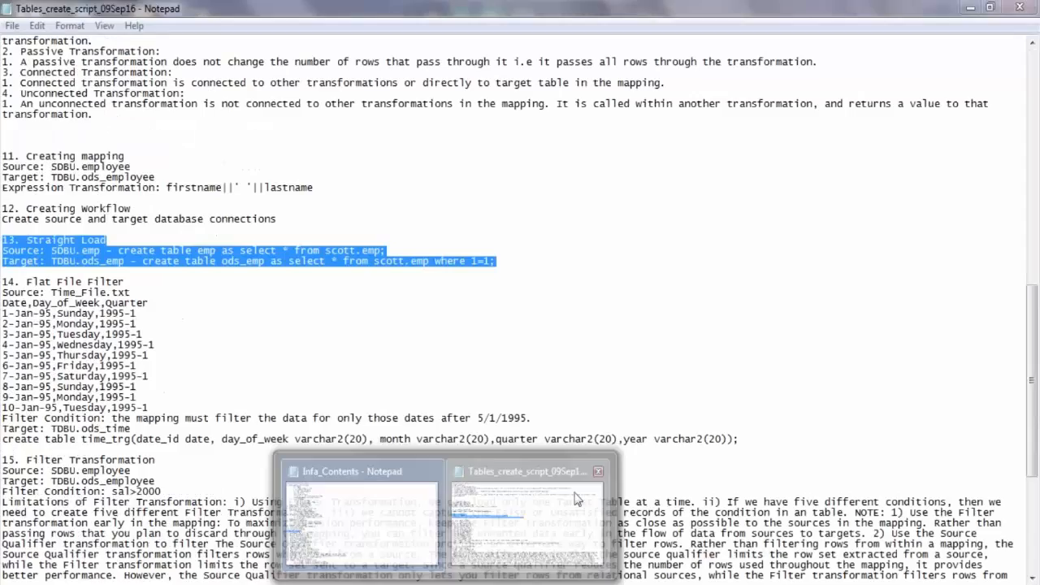
Switch to the SQL Plus session and connect to the orcl database as SDBU with the account password.
{"action": "left_click", "coordinate": [576, 499]}
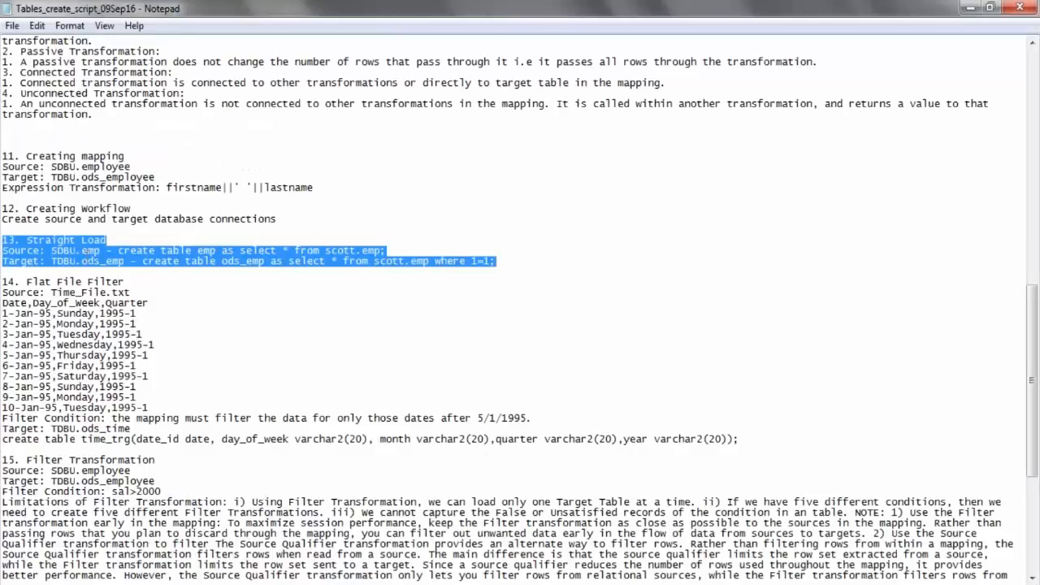
{"action": "left_click", "coordinate": [398, 520]}
{"action": "type", "text": "con"}
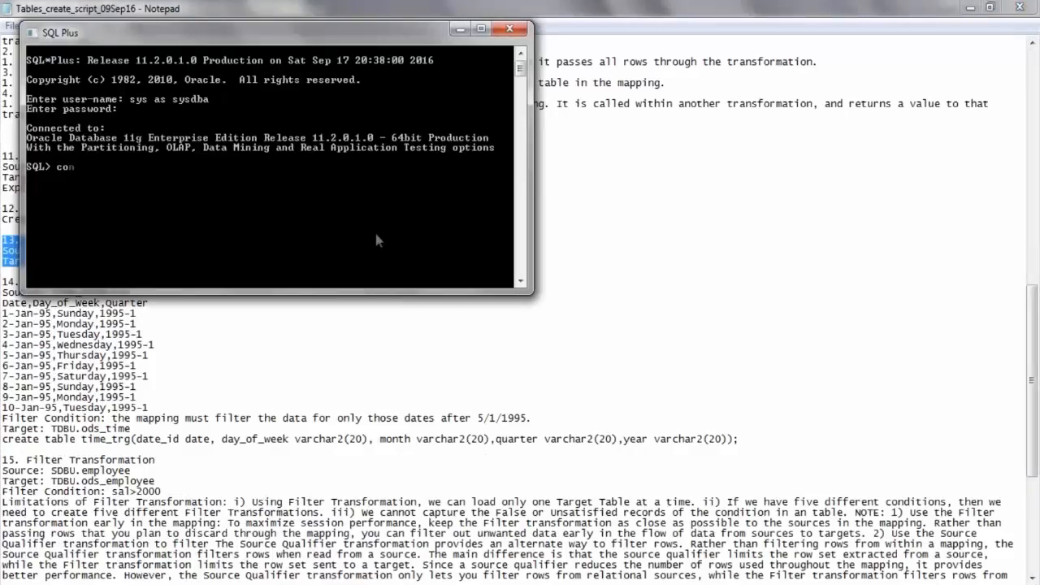
{"action": "type", "text": "n SDBU/sdbu@or"}
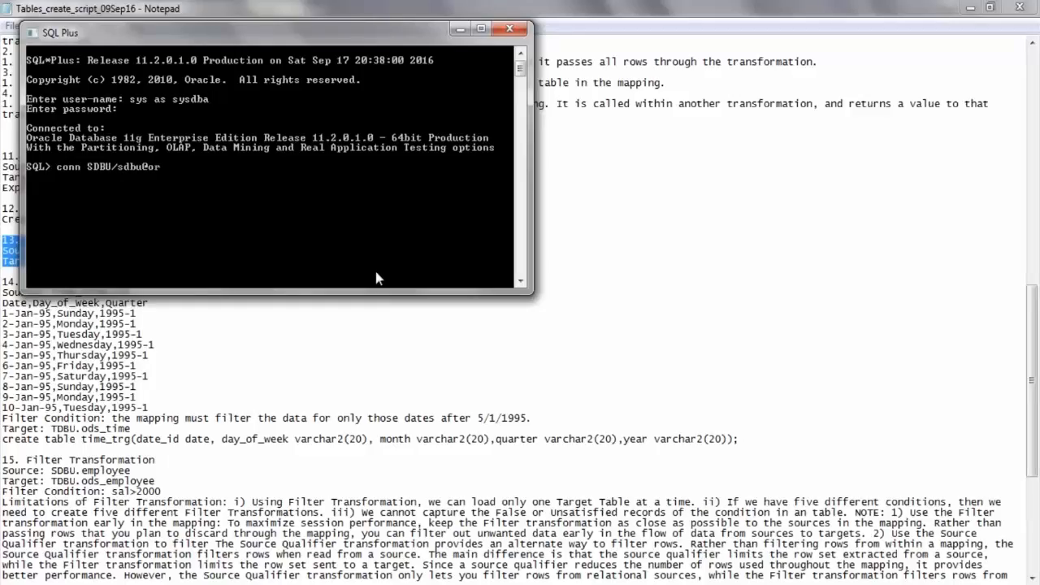
{"action": "type", "text": "cl;"}
{"action": "key", "text": "Return"}
List all tables of the SDBU schema by querying tab.
{"action": "type", "text": "select"}
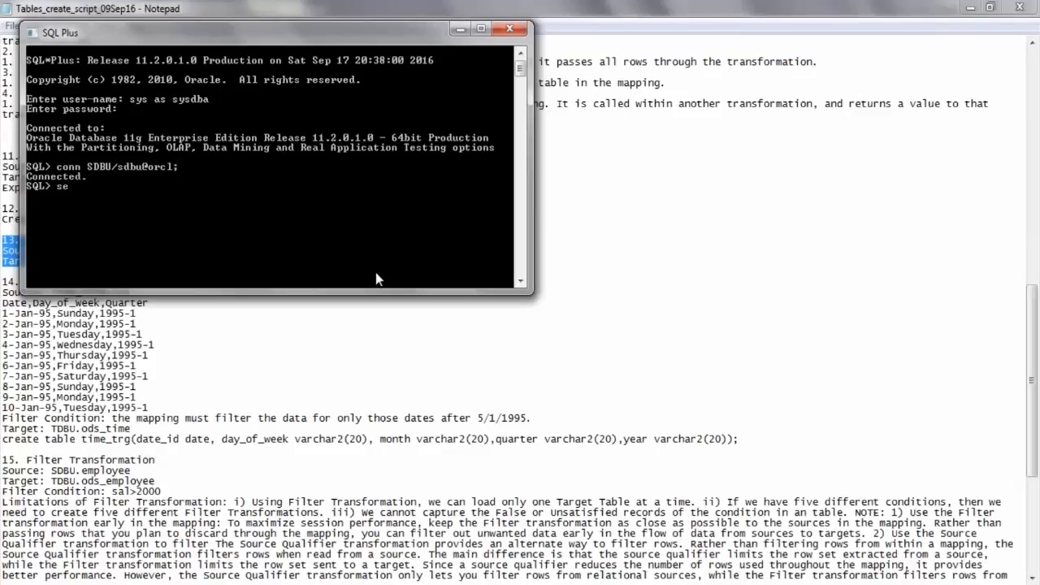
{"action": "type", "text": " * from tab;"}
{"action": "key", "text": "Return"}
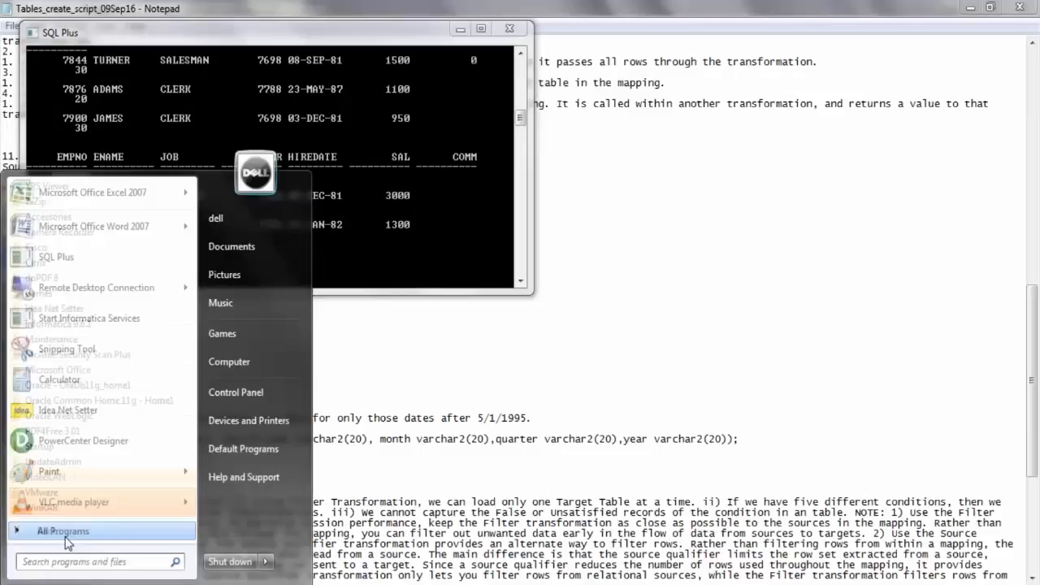
Open a second SQL Plus session from the OraDb11g_home1 application development programs.
{"action": "left_click", "coordinate": [49, 530]}
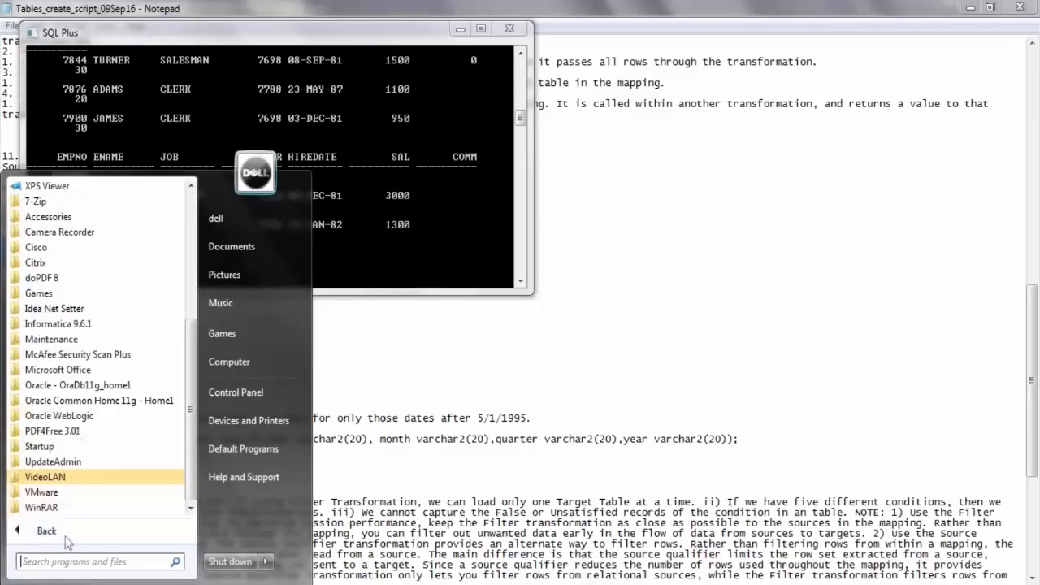
{"action": "left_click", "coordinate": [97, 386]}
{"action": "left_click", "coordinate": [90, 415]}
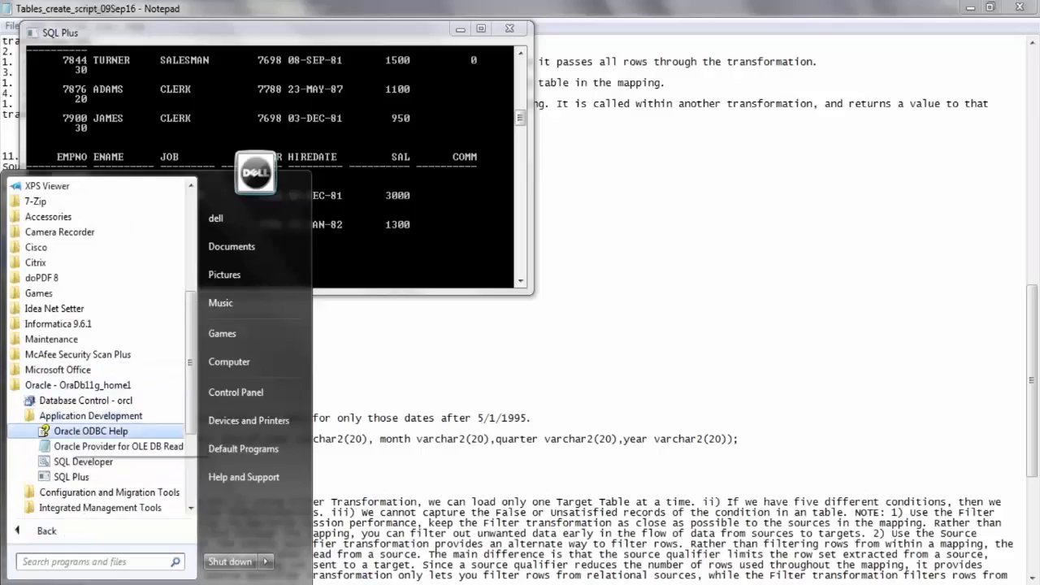
{"action": "left_click", "coordinate": [72, 477]}
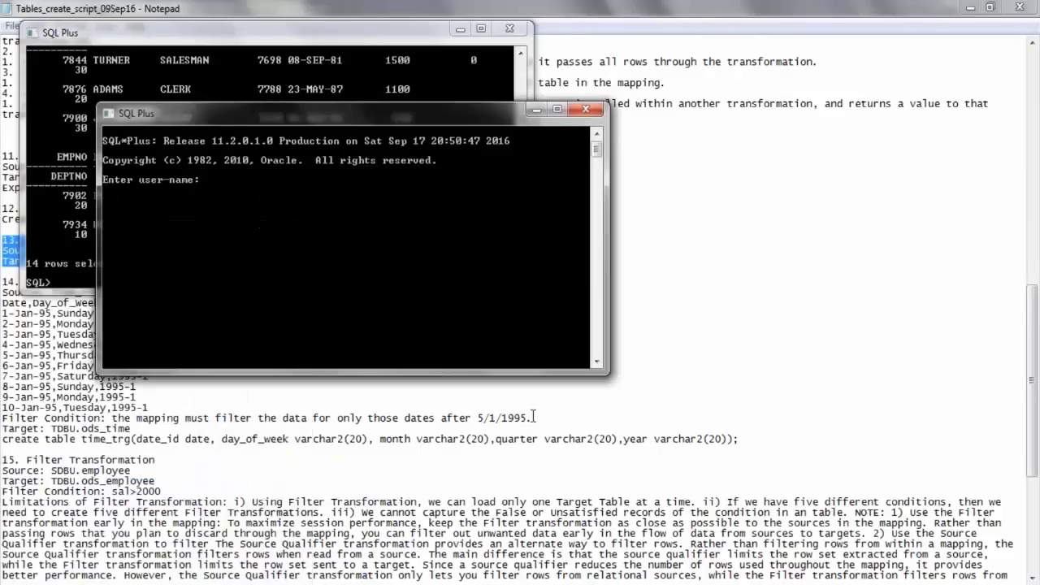
Log in to the new SQL Plus session as sys as sysdba and submit the account password.
{"action": "left_click", "coordinate": [532, 416]}
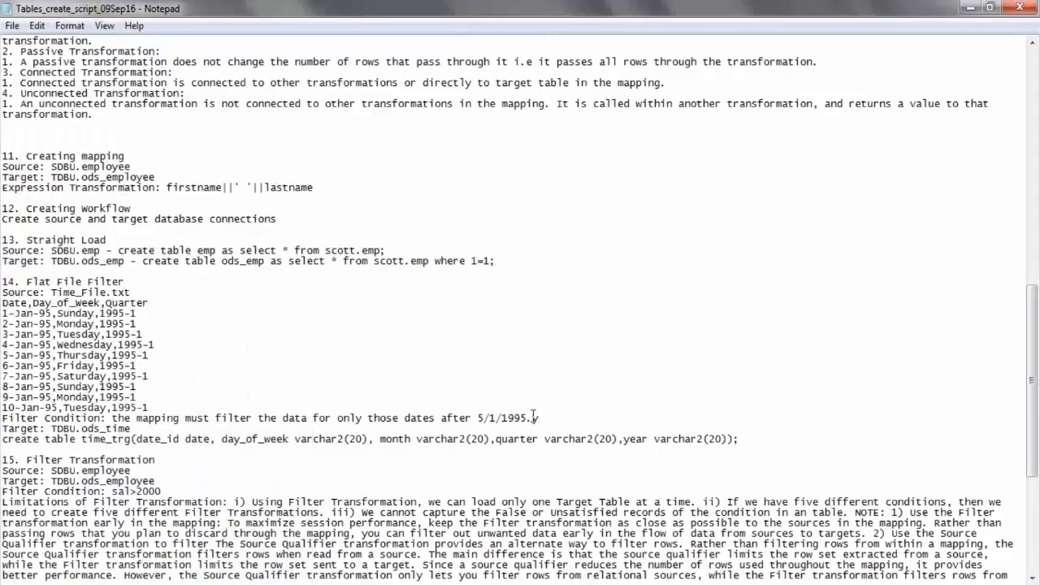
{"action": "key", "text": "alt+Tab"}
{"action": "type", "text": "s"}
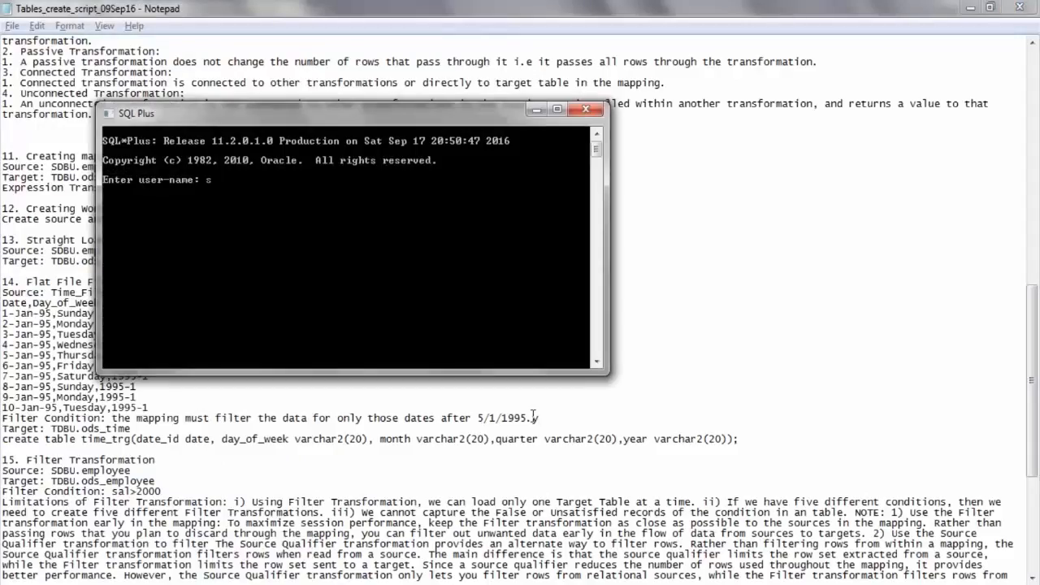
{"action": "type", "text": "ys as sysdba"}
{"action": "key", "text": "Return"}
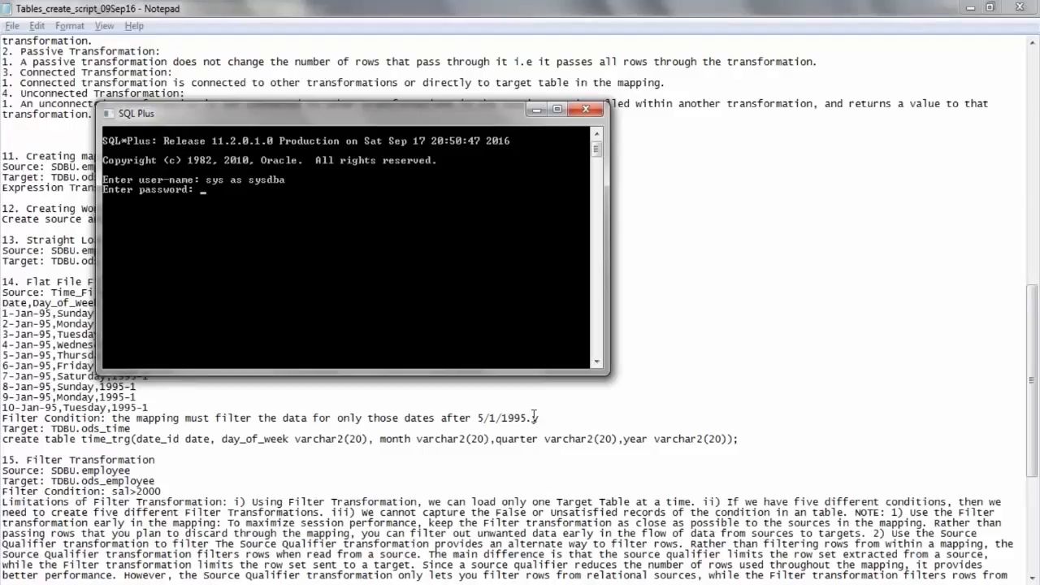
{"action": "key", "text": "Return"}
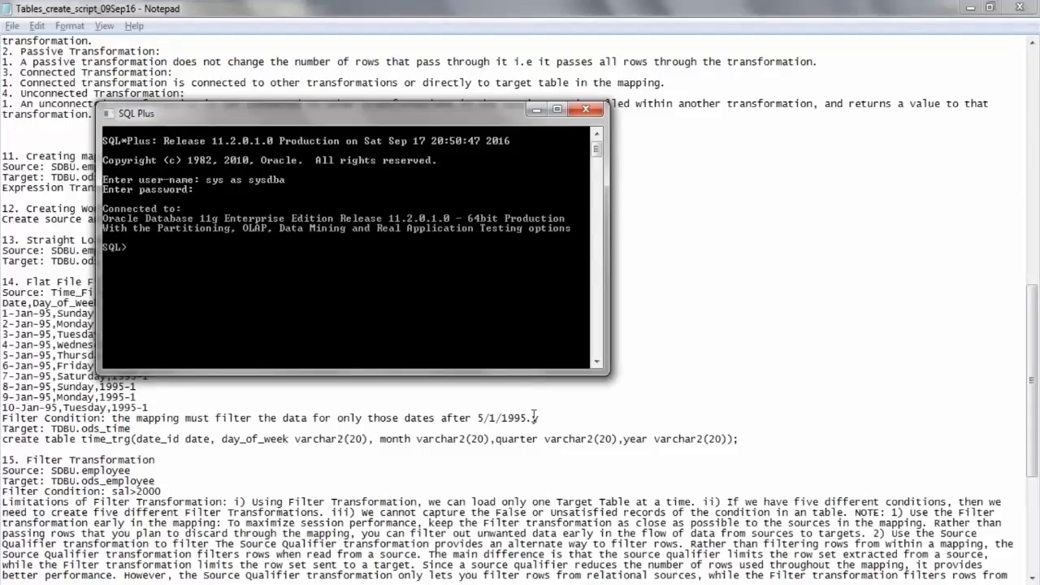
Connect the new session to the orcl database as TDBU with the account password.
{"action": "type", "text": "con"}
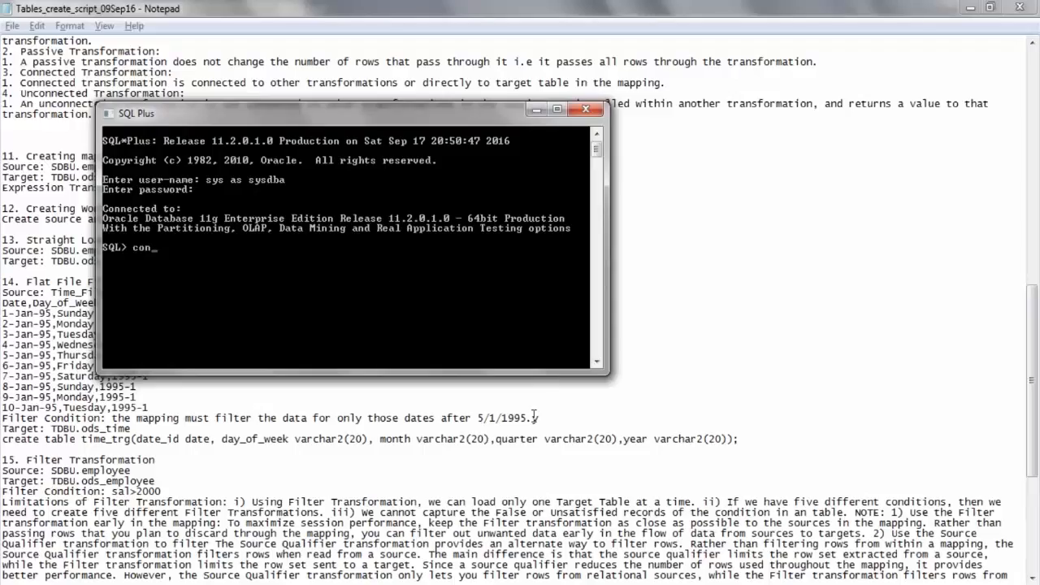
{"action": "type", "text": "n TDBU/tdbu@orcl;"}
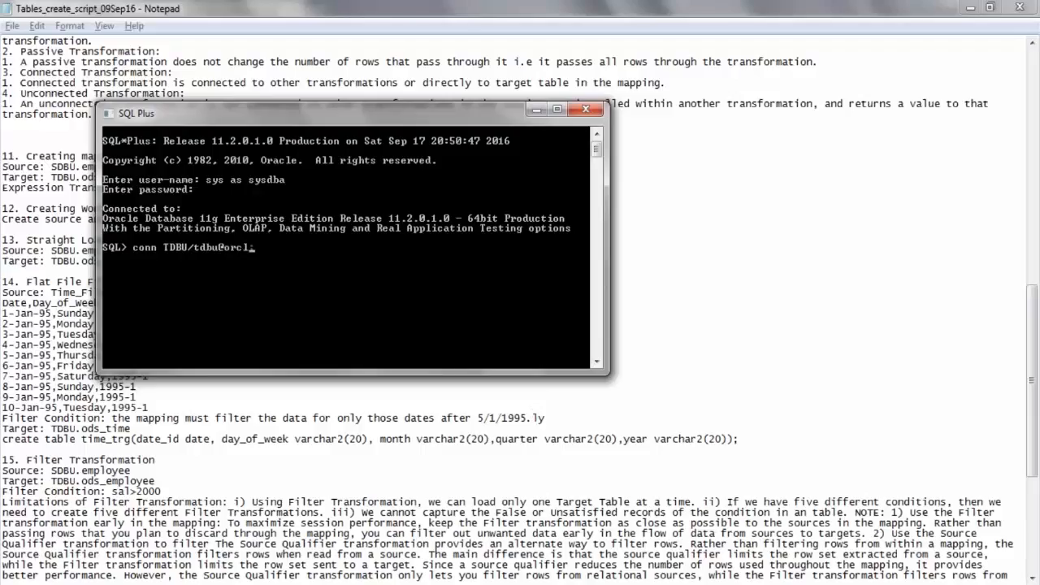
{"action": "key", "text": "Return"}
List all tables of the TDBU schema, and enter a query for all rows of emp_scott in the SDBU session.
{"action": "type", "text": "select "}
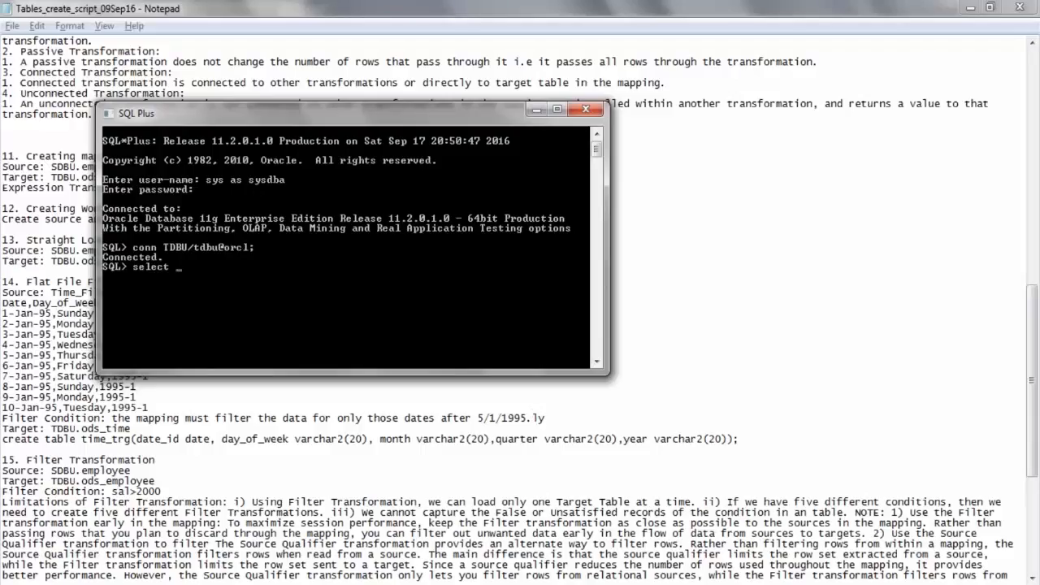
{"action": "type", "text": "*from tab;"}
{"action": "key", "text": "Return"}
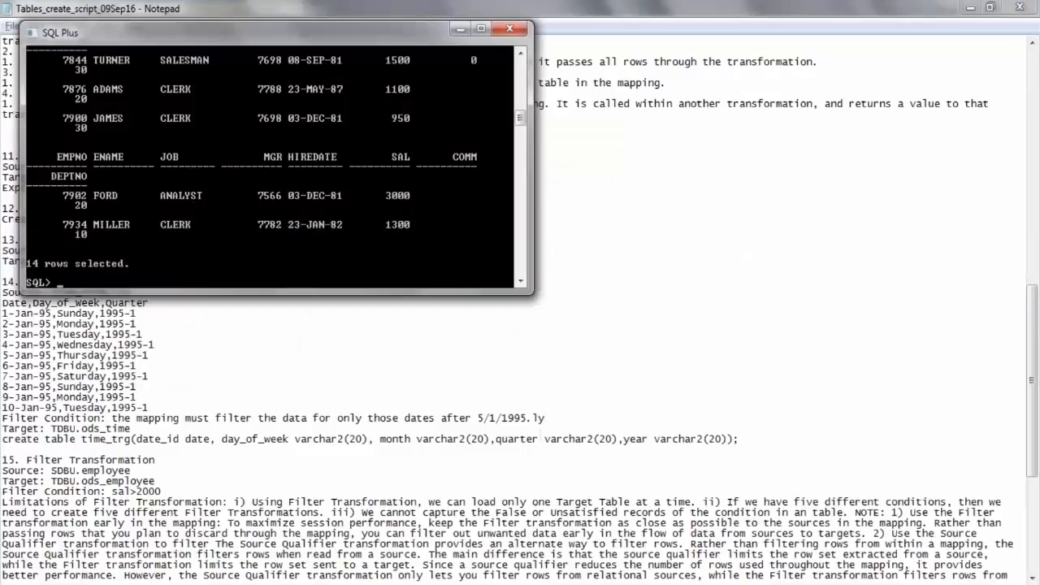
{"action": "type", "text": "select * from emp_scott;"}
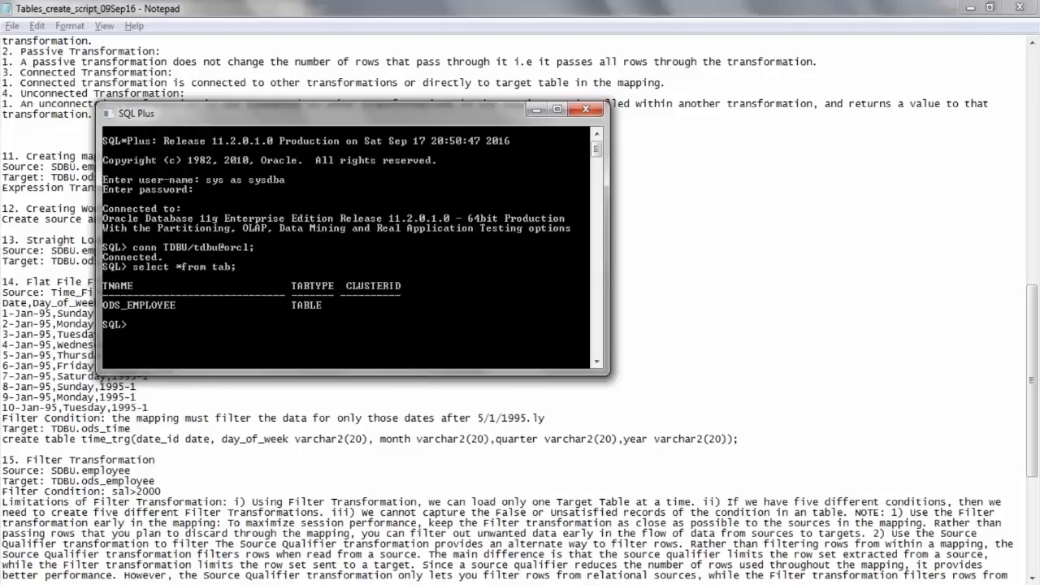
Create the table emp_scott_trg in TDBU as select * from scott.emp where 1=2, copying only its structure.
{"action": "type", "text": "create table emp_sco"}
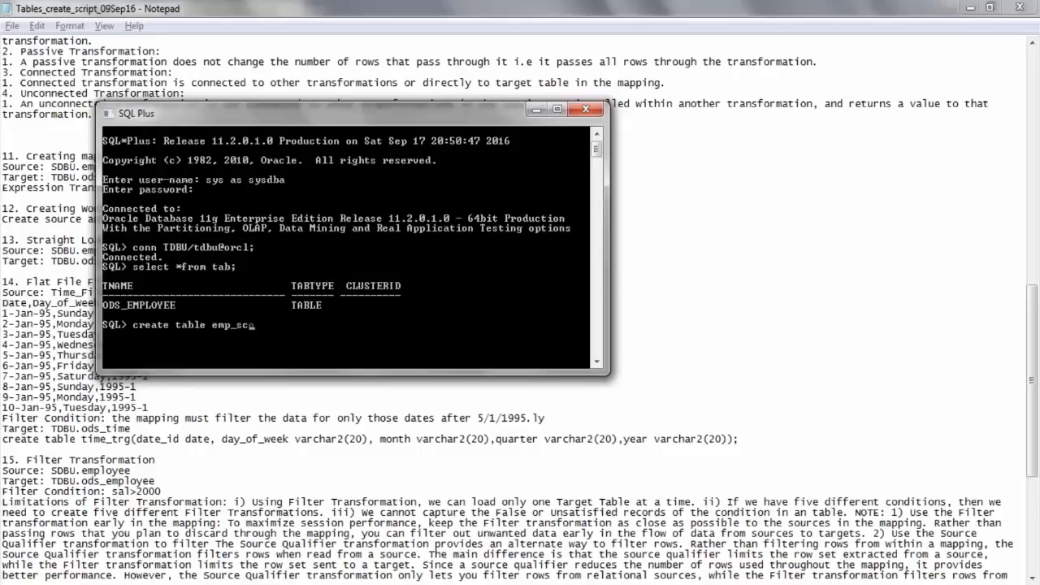
{"action": "type", "text": "tt_trg as select * from sc"}
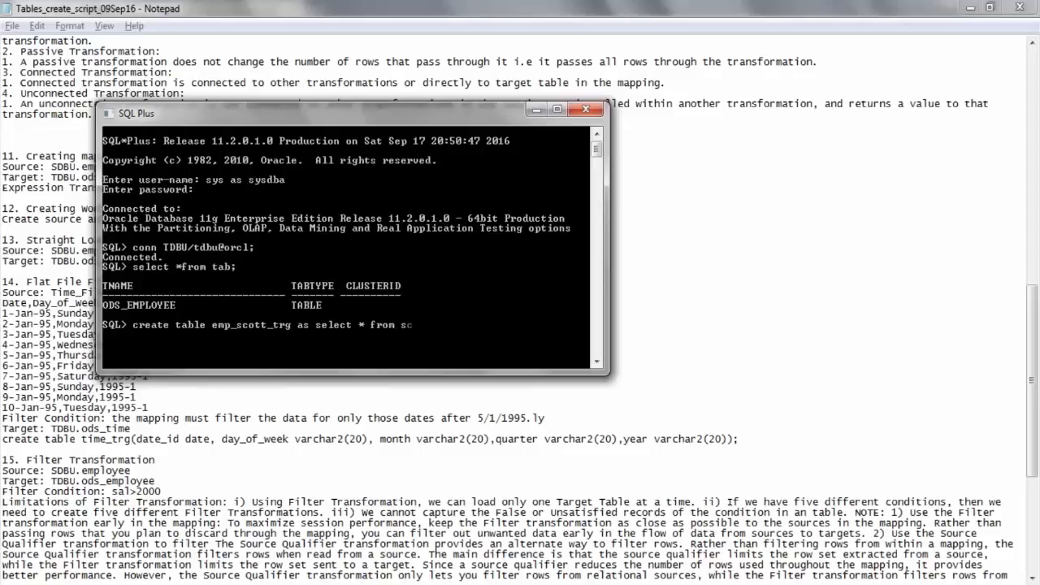
{"action": "type", "text": "ott.emp where 1=2;"}
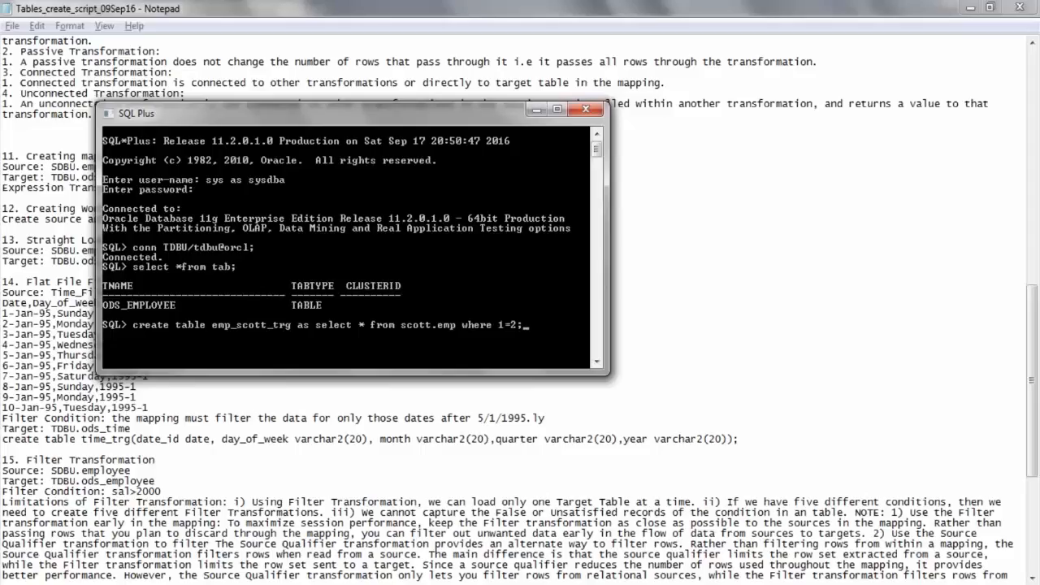
{"action": "key", "text": "Return"}
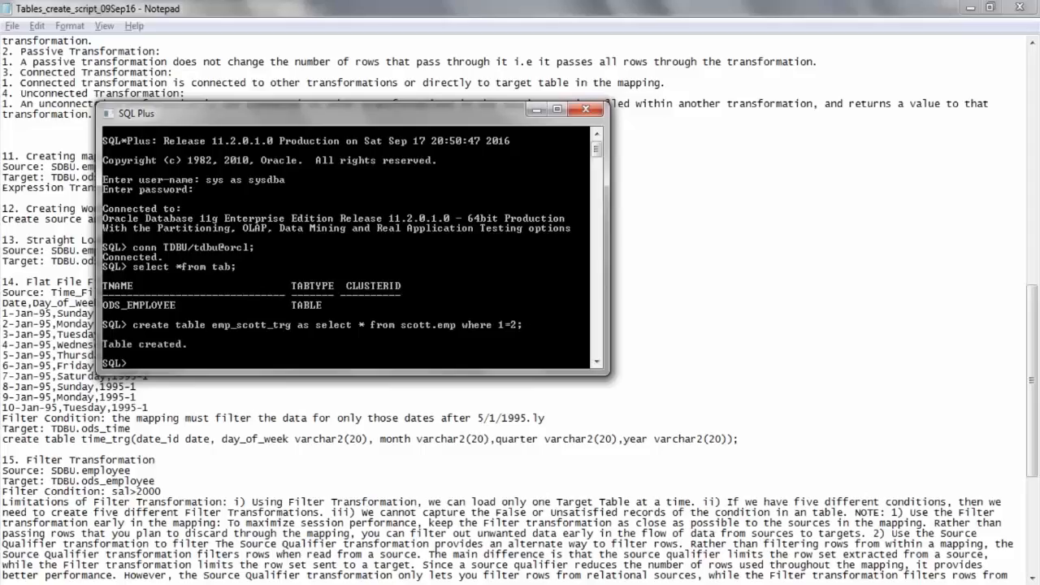
Query all rows of emp_scott_trg to check the new target table's contents.
{"action": "type", "text": "select * from emp_sco"}
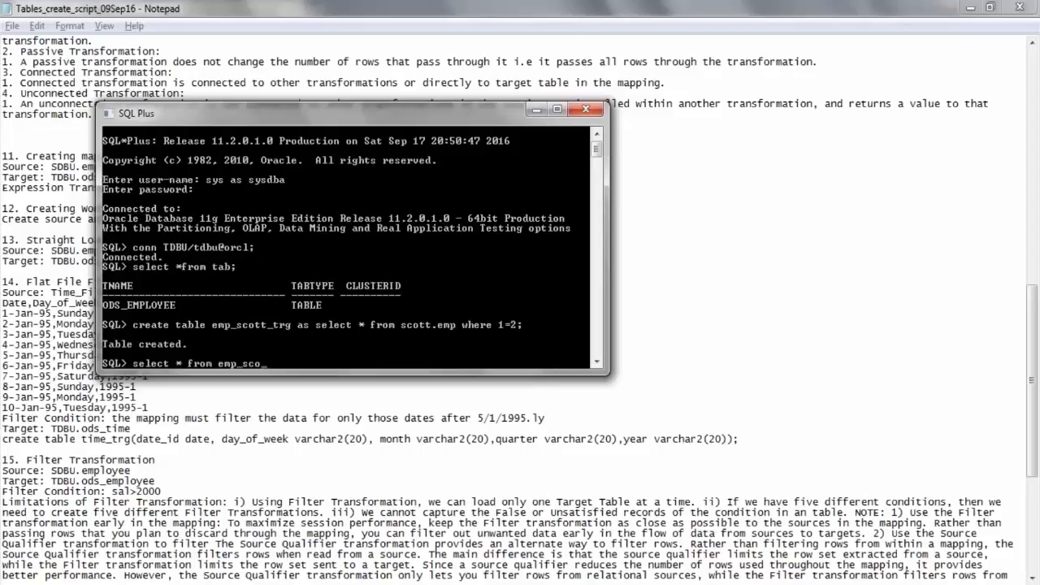
{"action": "type", "text": "tt_trg;"}
{"action": "key", "text": "Return"}
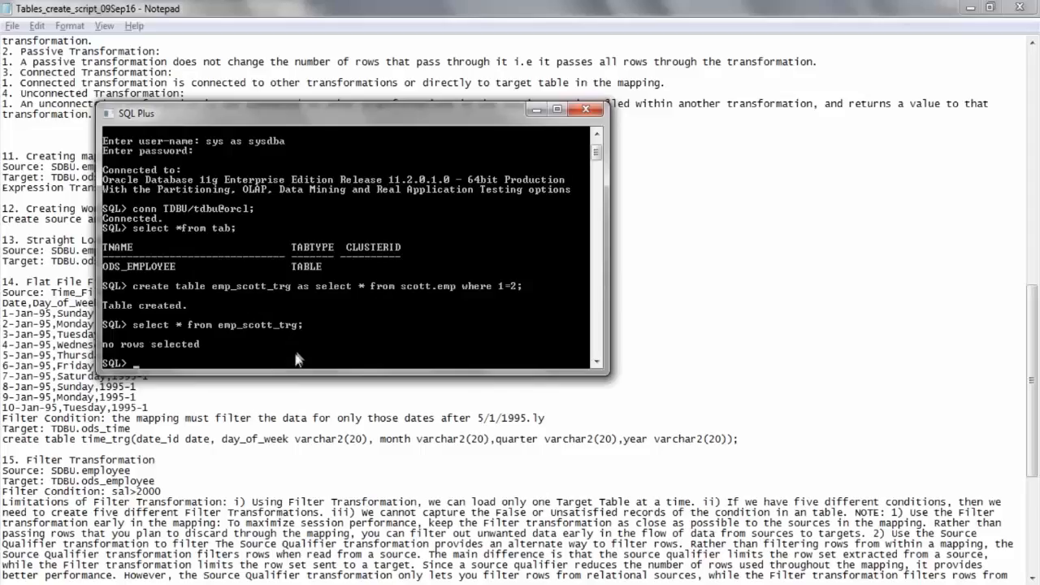
Launch PowerCenter Designer from the Informatica 9.6.1 client programs with administrator rights.
{"action": "key", "text": "super"}
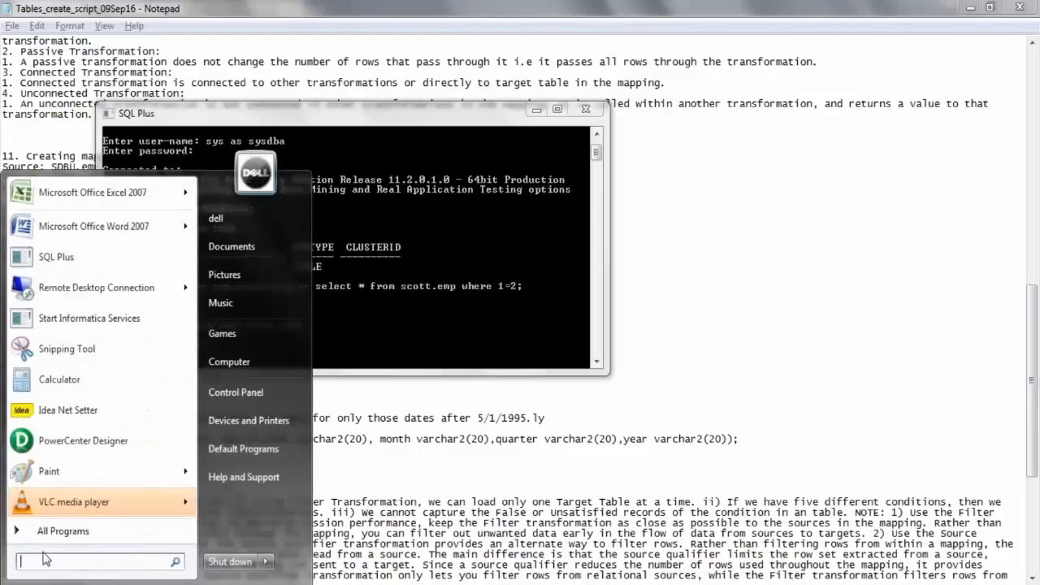
{"action": "left_click", "coordinate": [49, 532]}
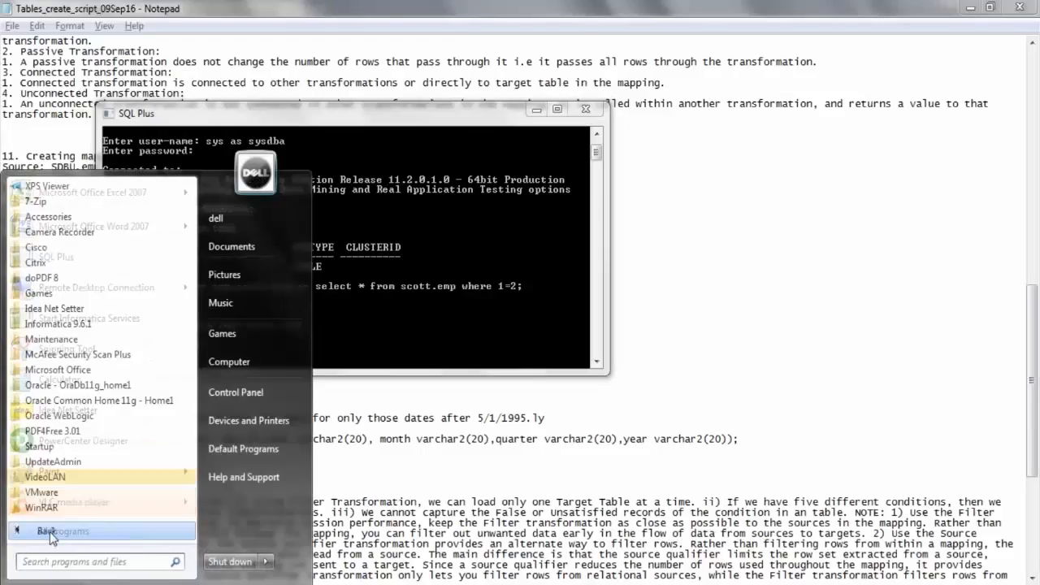
{"action": "left_click", "coordinate": [86, 324]}
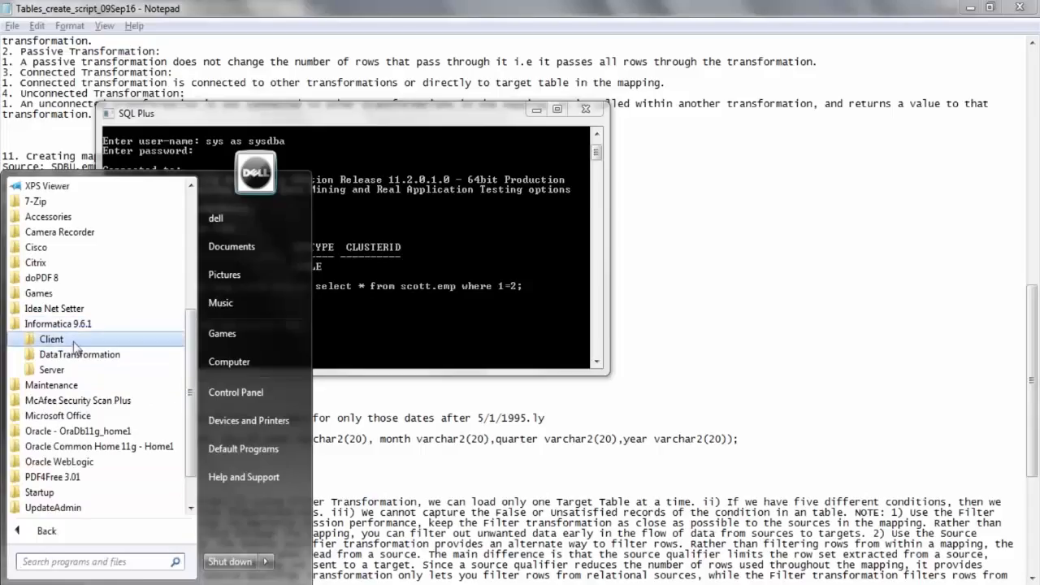
{"action": "left_click", "coordinate": [73, 342]}
{"action": "left_click", "coordinate": [79, 400]}
{"action": "right_click", "coordinate": [82, 431]}
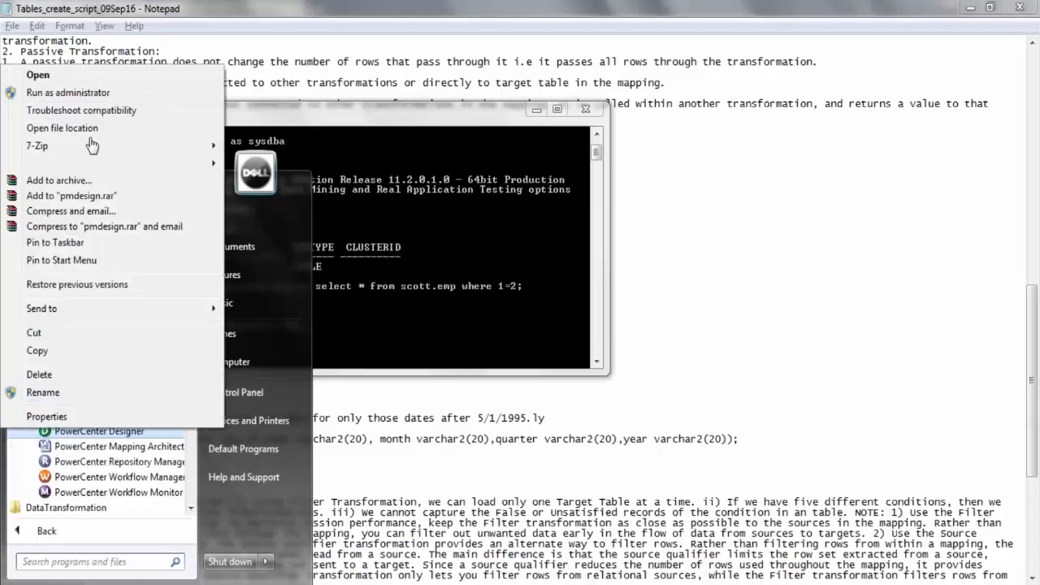
{"action": "left_click", "coordinate": [106, 94]}
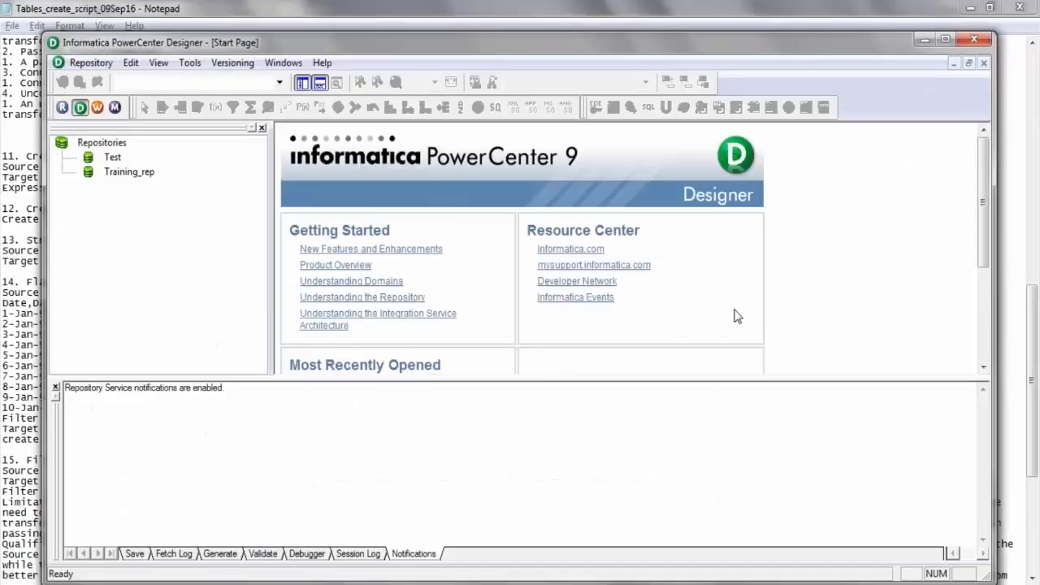
Connect to the Training_rep repository as Administrator with the account password, and expand its Training_961 folder.
{"action": "left_click", "coordinate": [129, 172]}
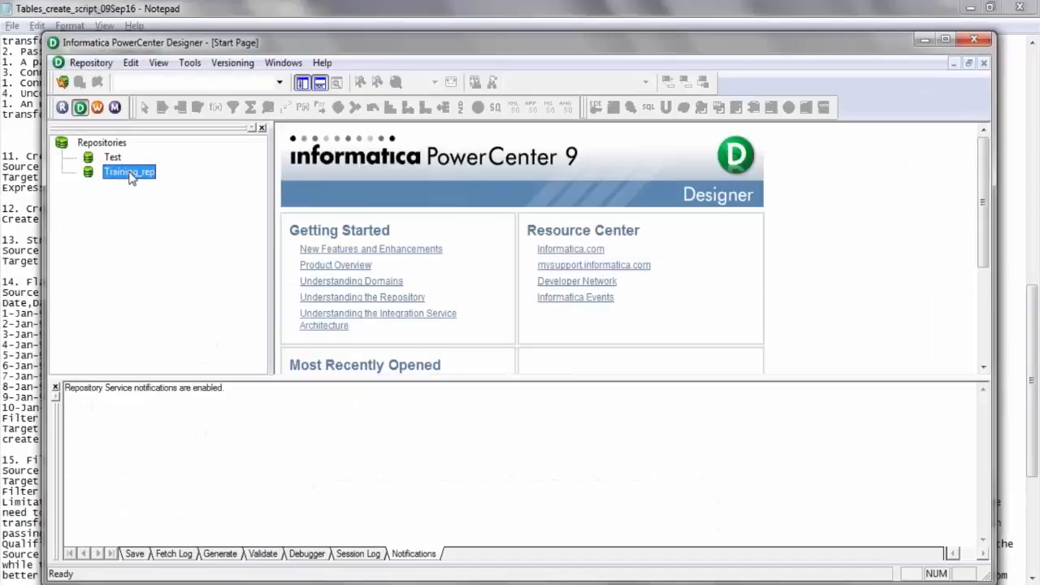
{"action": "double_click", "coordinate": [130, 173]}
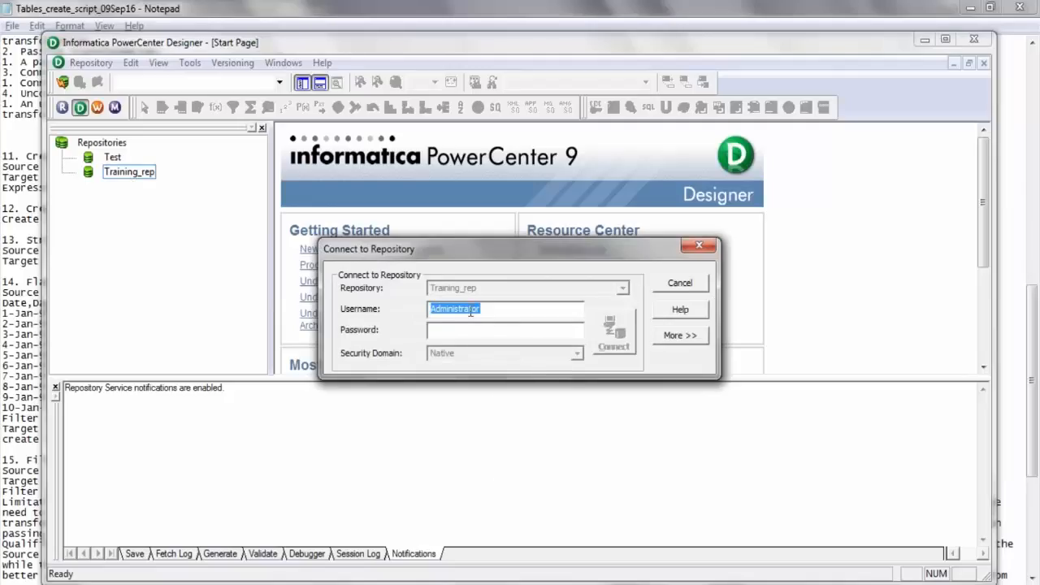
{"action": "right_click", "coordinate": [471, 312]}
{"action": "left_click", "coordinate": [499, 363]}
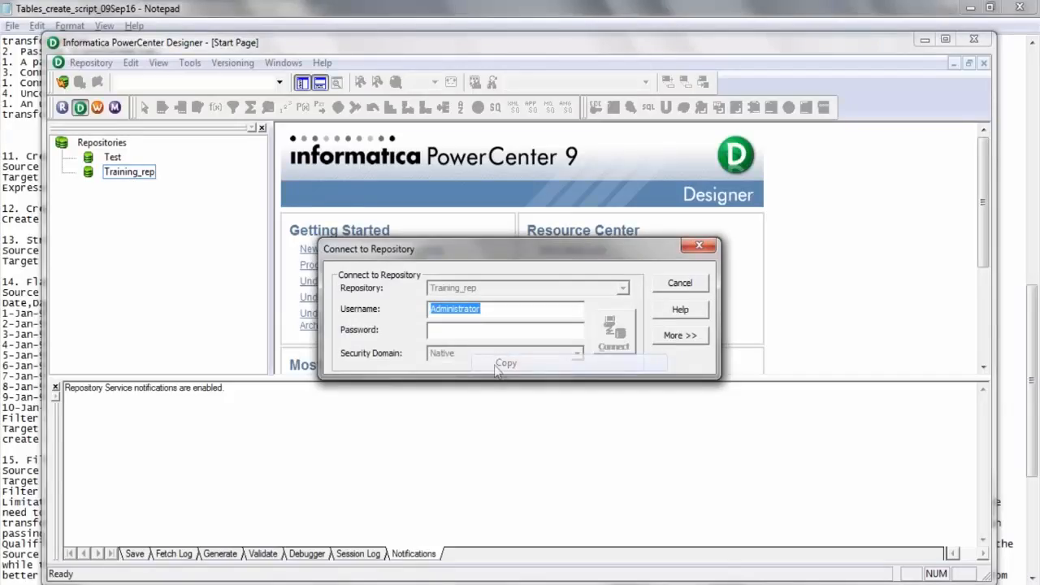
{"action": "left_click", "coordinate": [458, 330]}
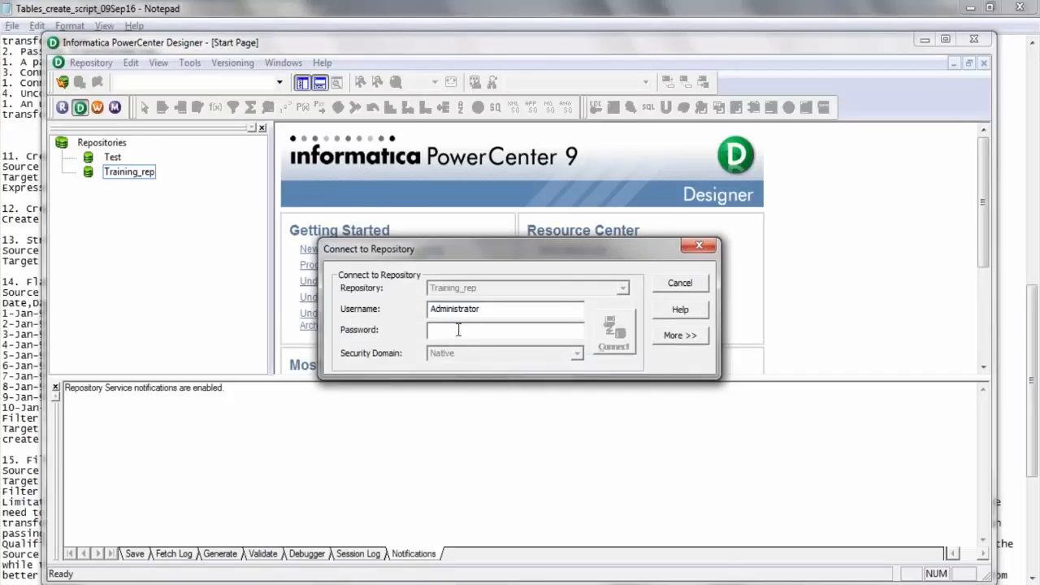
{"action": "key", "text": "ctrl+v"}
{"action": "left_click", "coordinate": [608, 335]}
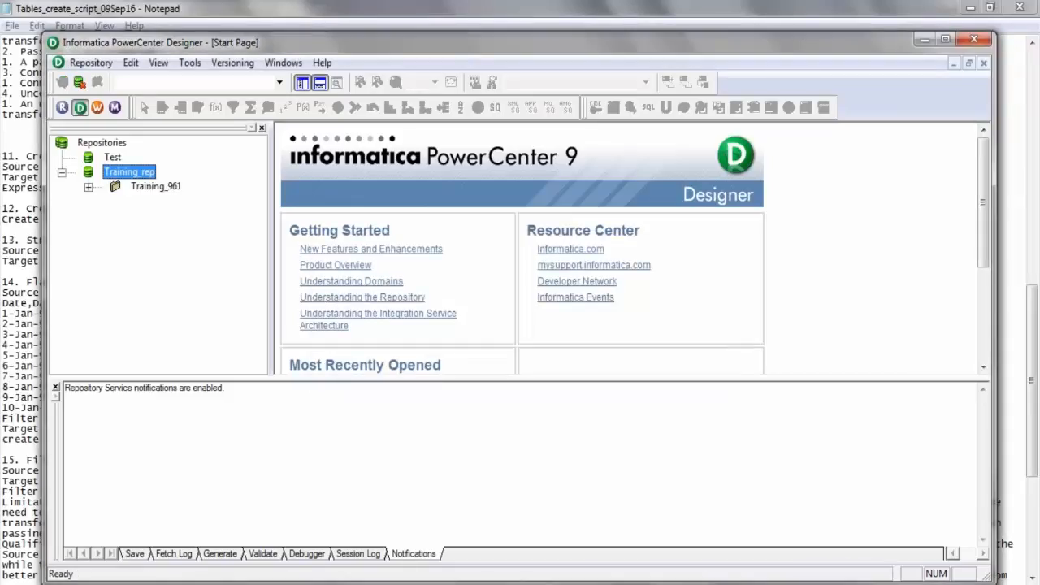
{"action": "left_click", "coordinate": [983, 341]}
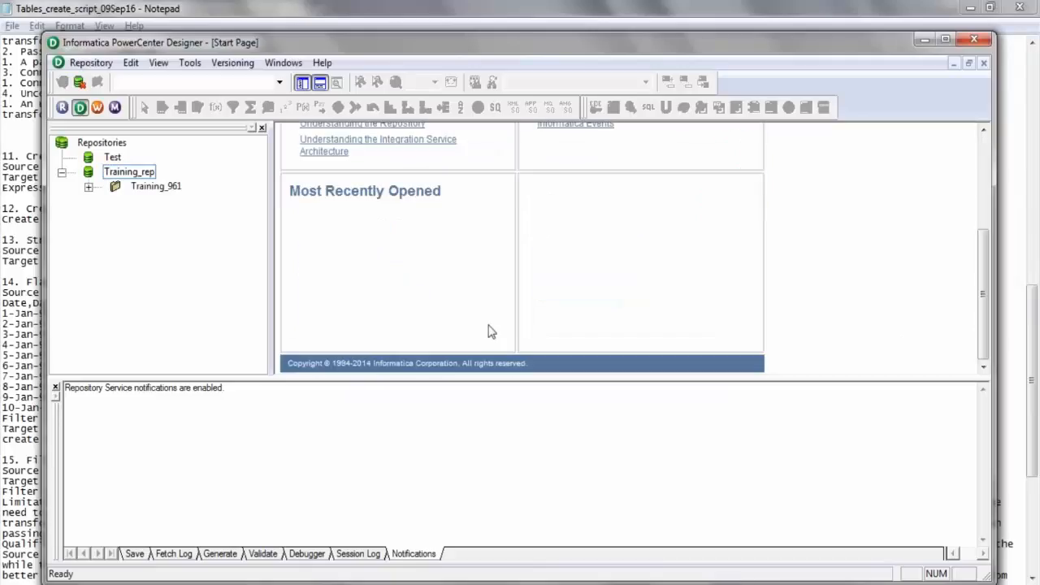
{"action": "left_click", "coordinate": [88, 187]}
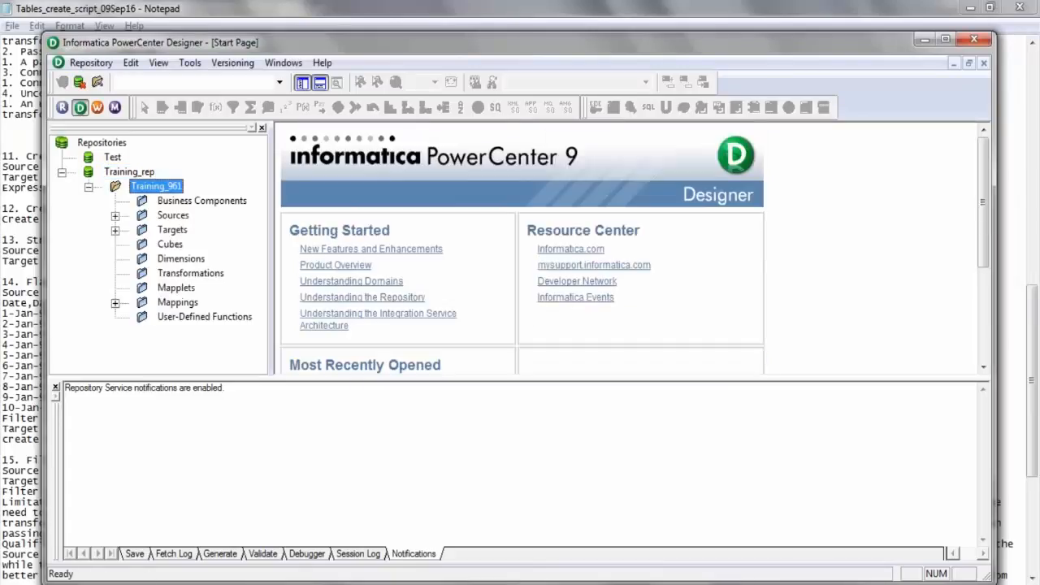
Open the recently used Training_961 folder and display its source definitions in the Source Analyzer.
{"action": "left_click", "coordinate": [983, 356]}
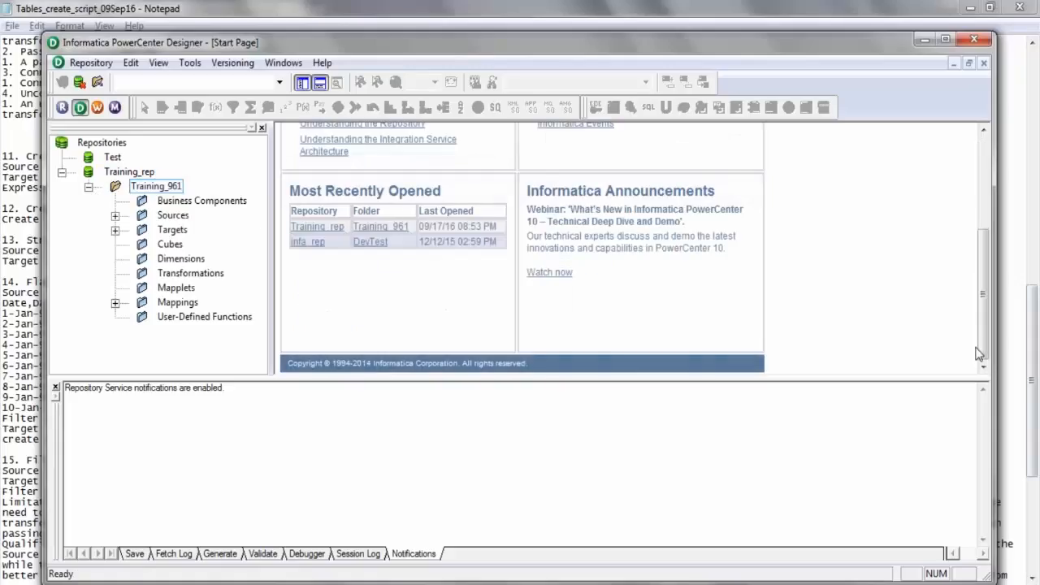
{"action": "left_click", "coordinate": [371, 229]}
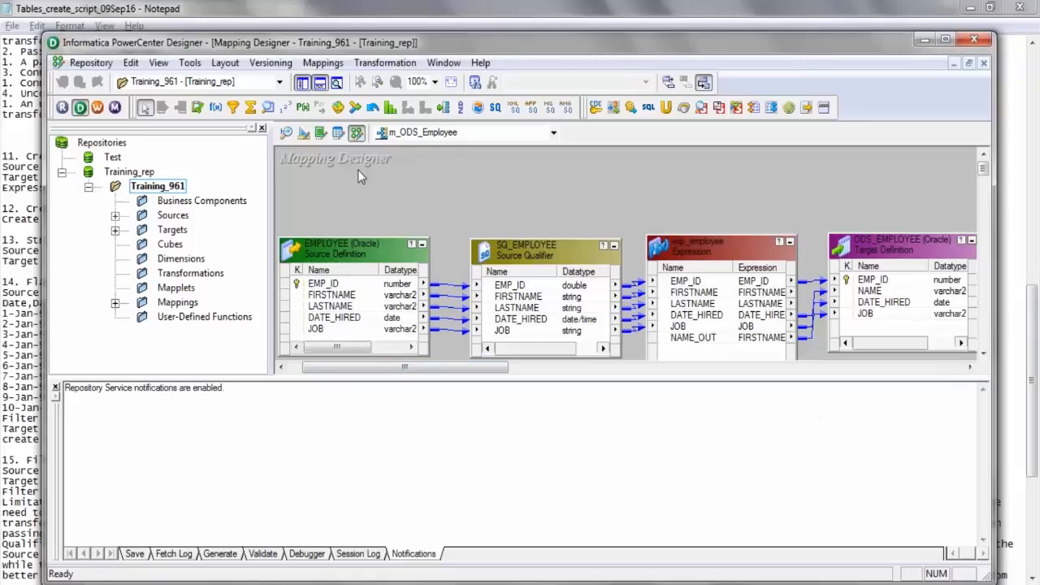
{"action": "left_click", "coordinate": [286, 134]}
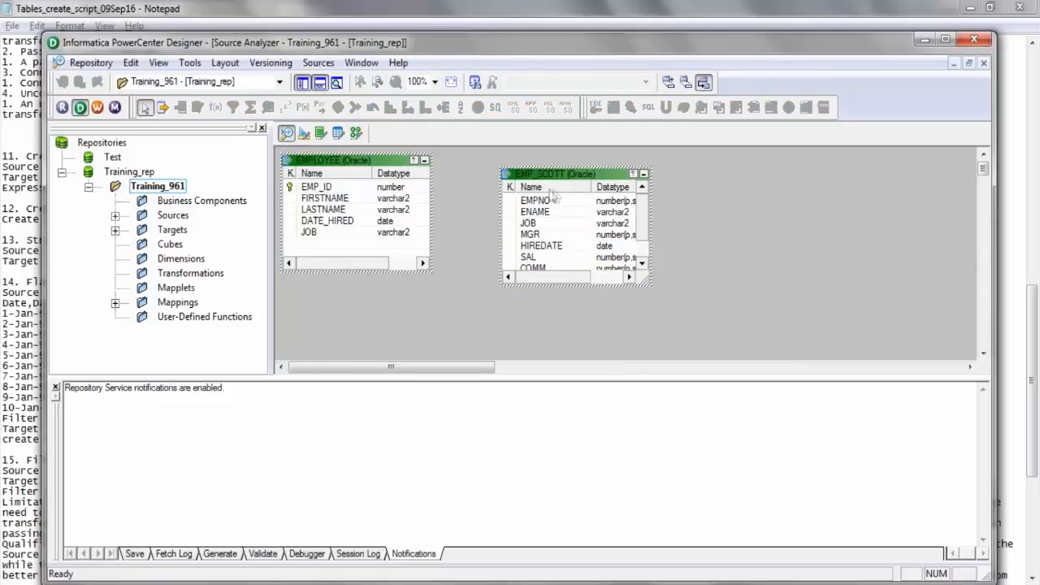
In the Target Designer, start a database table import and connect to Infa_Target as tdbu, owner TDBU, with the account password.
{"action": "left_click", "coordinate": [305, 135]}
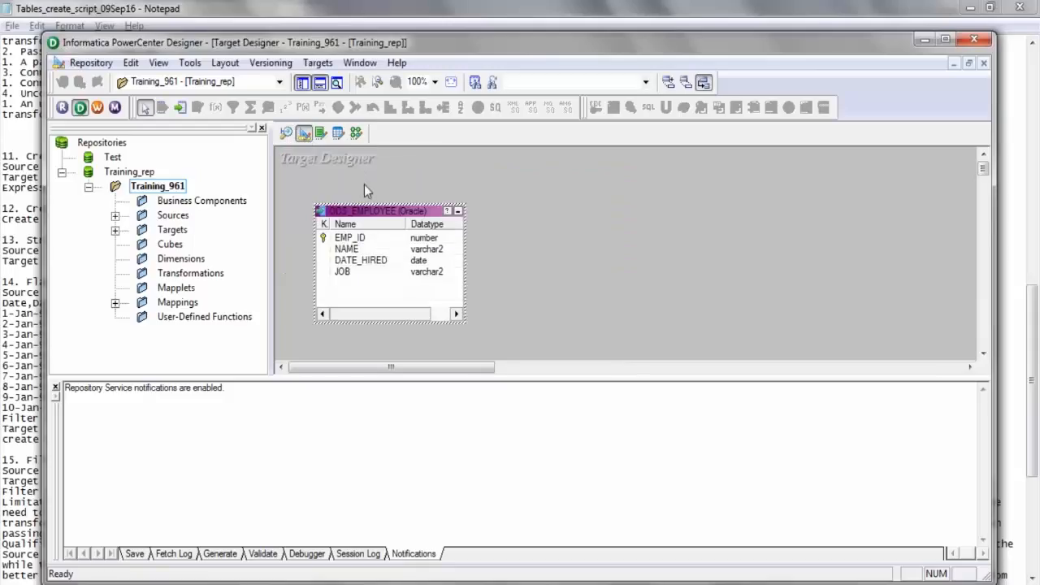
{"action": "left_click", "coordinate": [321, 66]}
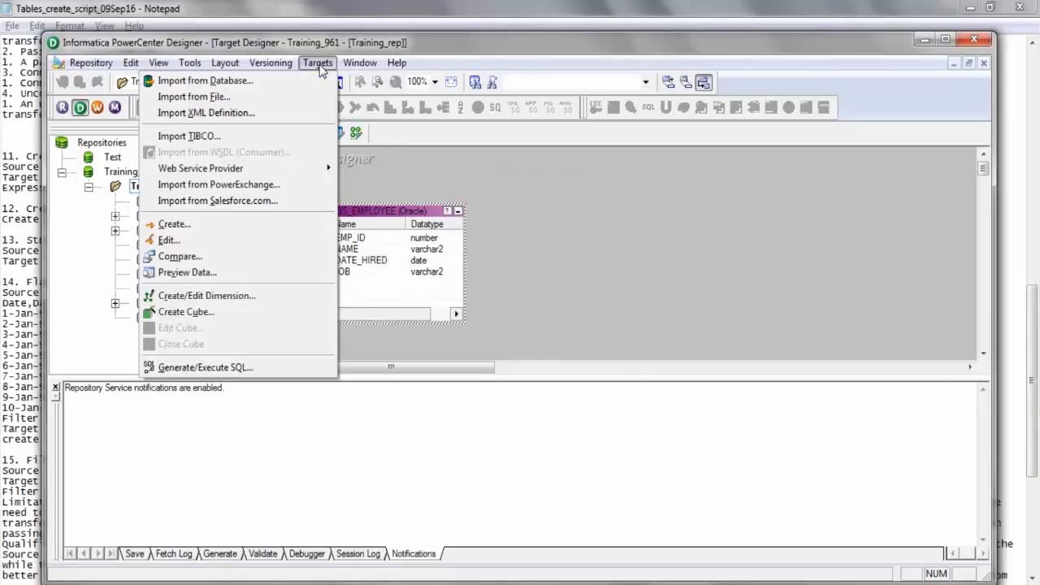
{"action": "left_click", "coordinate": [268, 81]}
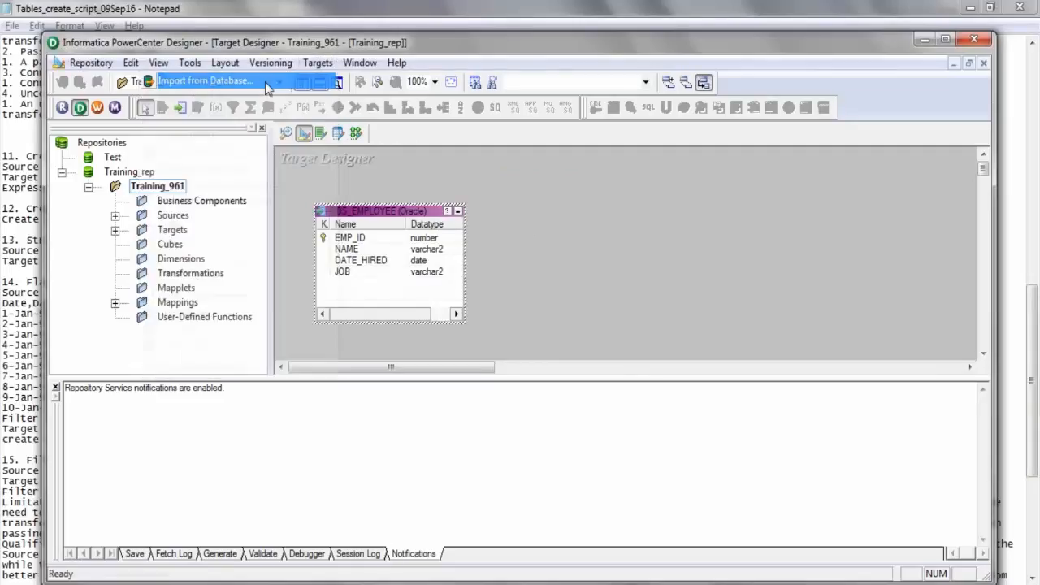
{"action": "left_click", "coordinate": [451, 269]}
{"action": "type", "text": "***"}
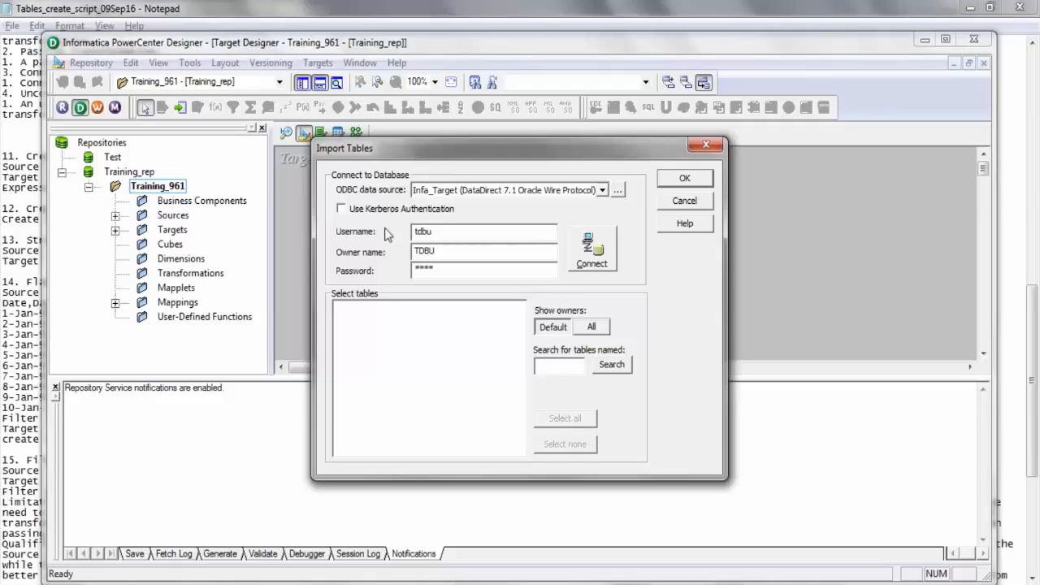
{"action": "left_click", "coordinate": [602, 260]}
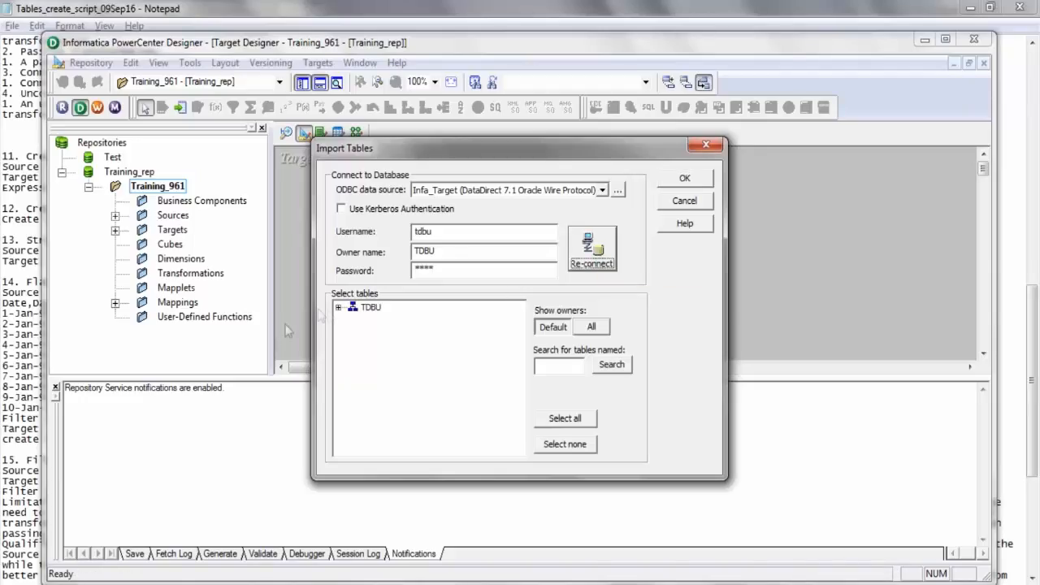
Import the EMP_SCOTT_TRG table from the TDBU schema as a target definition.
{"action": "left_click", "coordinate": [338, 307]}
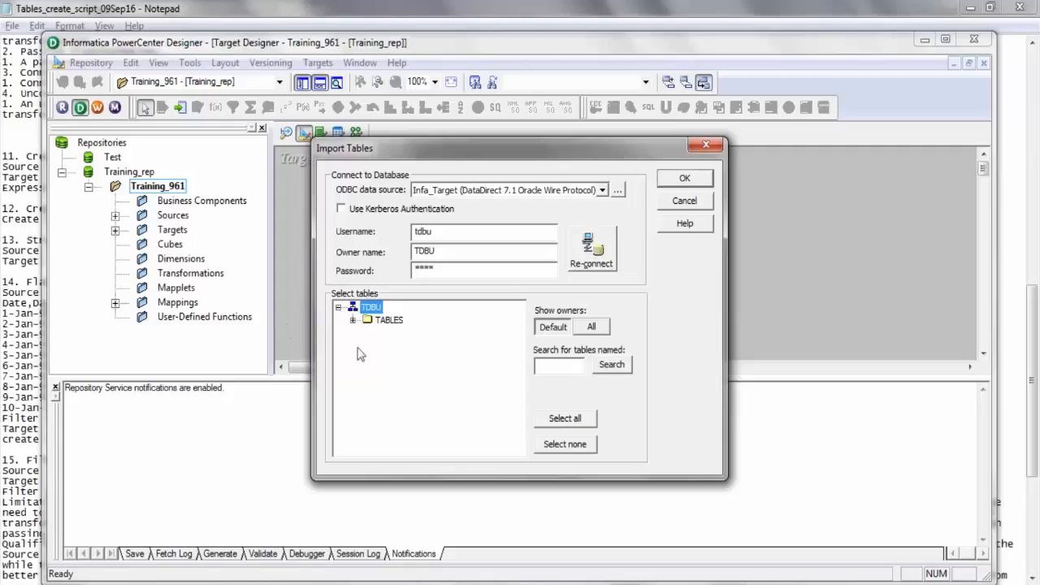
{"action": "left_click", "coordinate": [352, 320]}
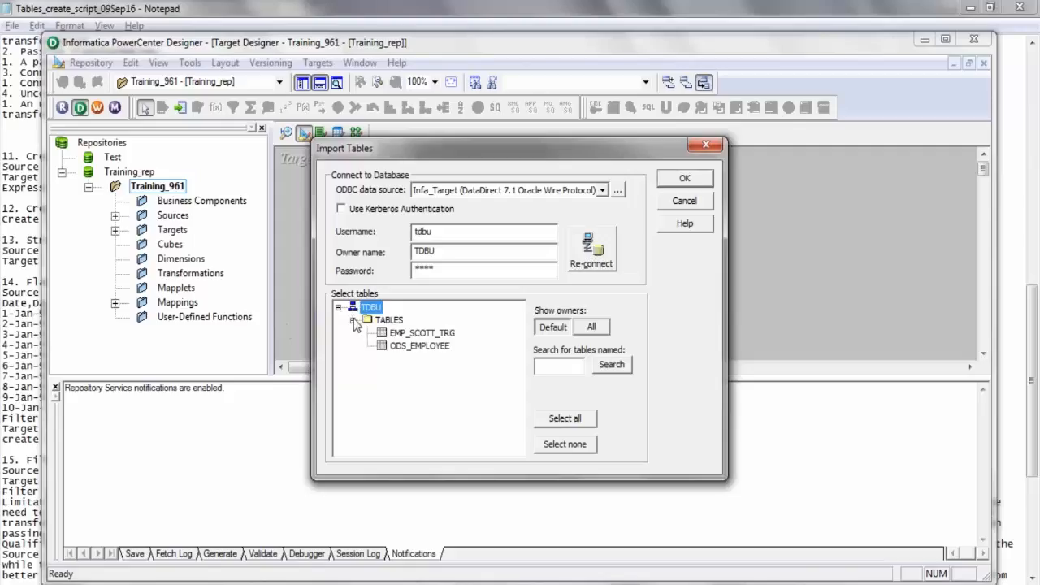
{"action": "left_click", "coordinate": [424, 334]}
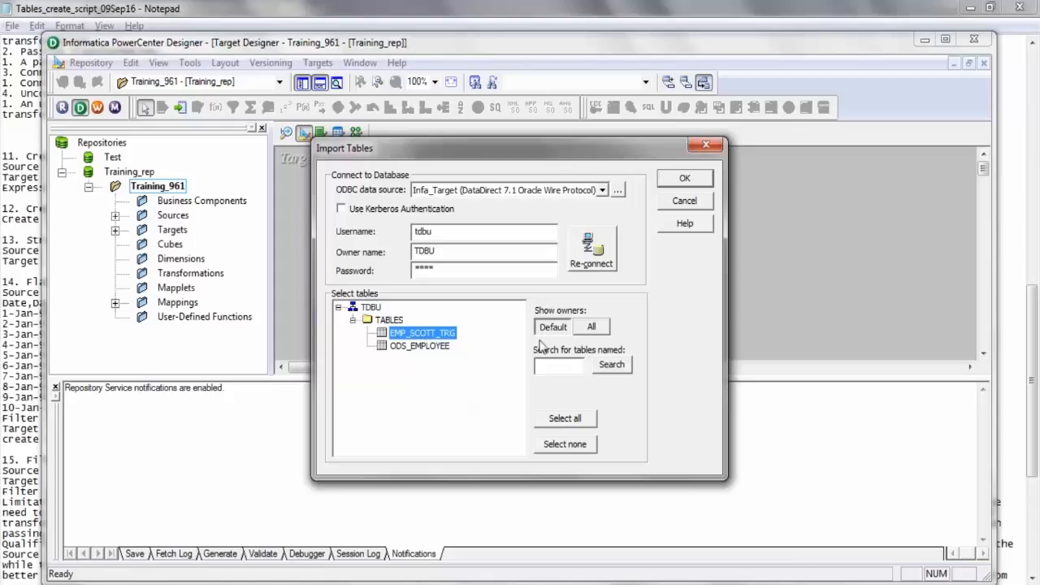
{"action": "left_click", "coordinate": [685, 179]}
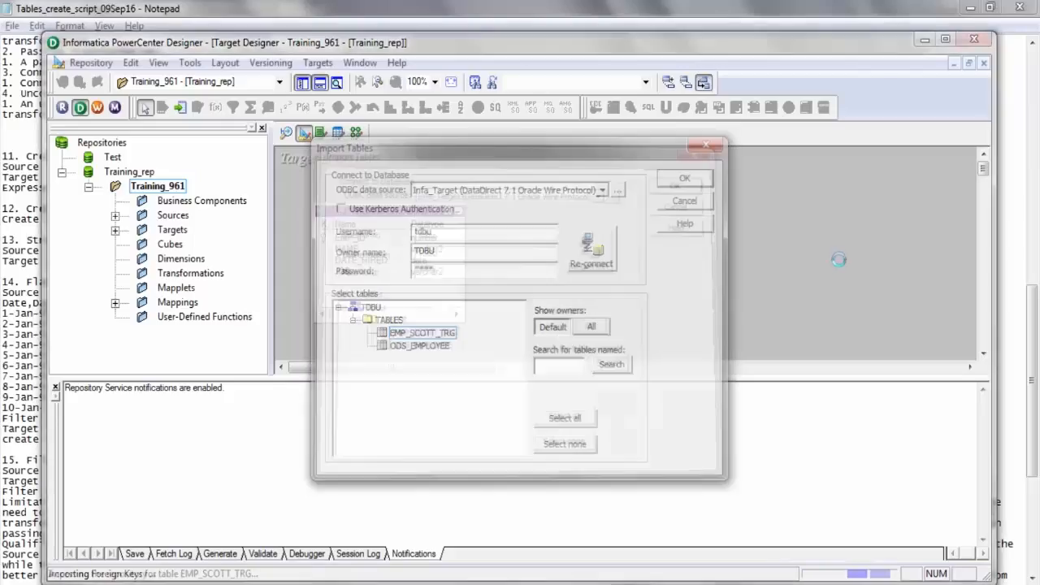
Place the EMP_SCOTT_TRG target beside ODS_EMPLOYEE, save it to the repository and review the save log.
{"action": "left_click_drag", "start_coordinate": [345, 177], "coordinate": [617, 224]}
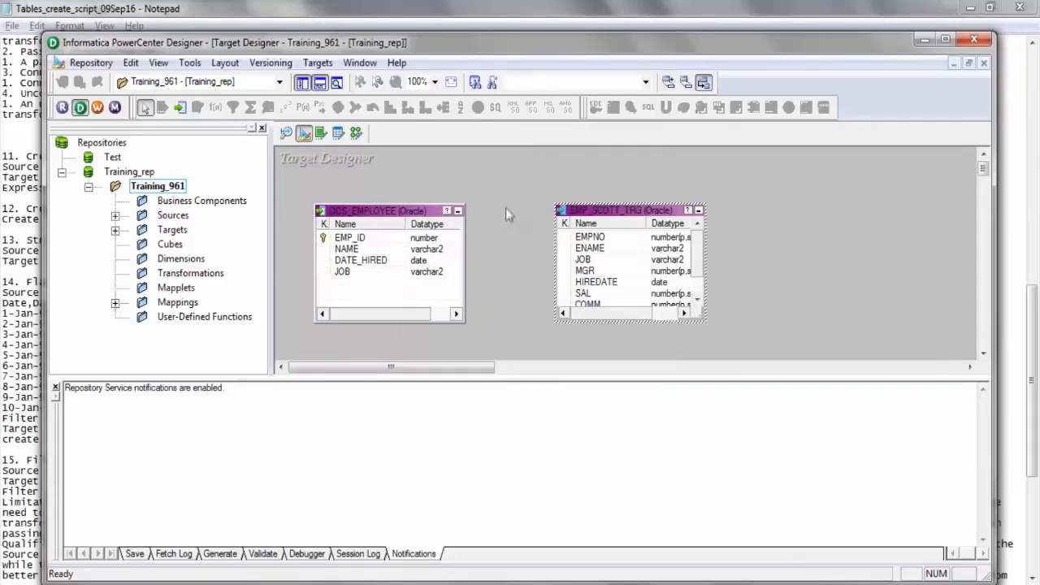
{"action": "key", "text": "ctrl+s"}
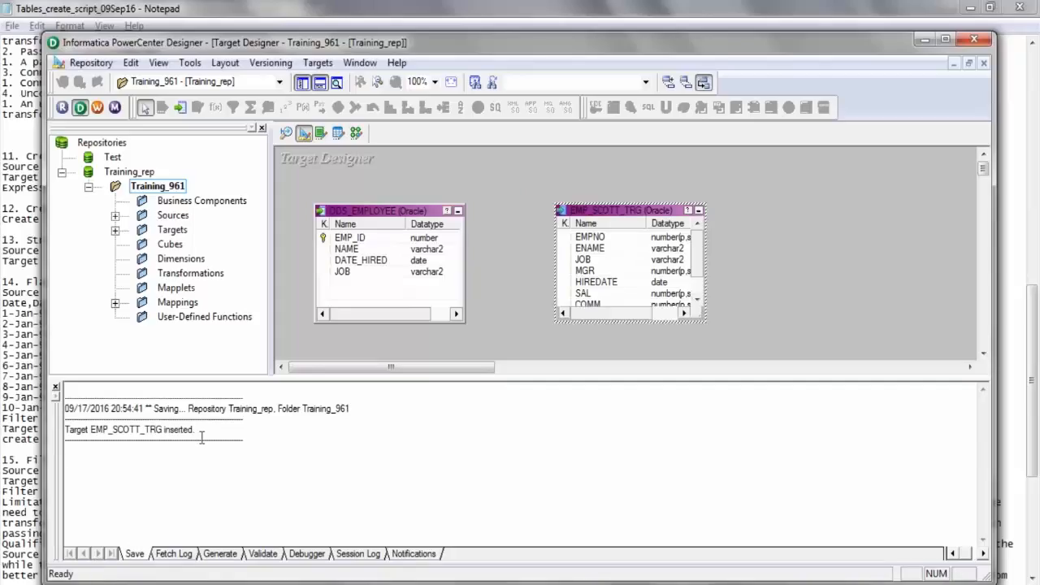
{"action": "left_click_drag", "start_coordinate": [207, 433], "coordinate": [66, 396]}
Create a new mapping named m_Straight_Load in the Mapping Designer.
{"action": "left_click", "coordinate": [357, 134]}
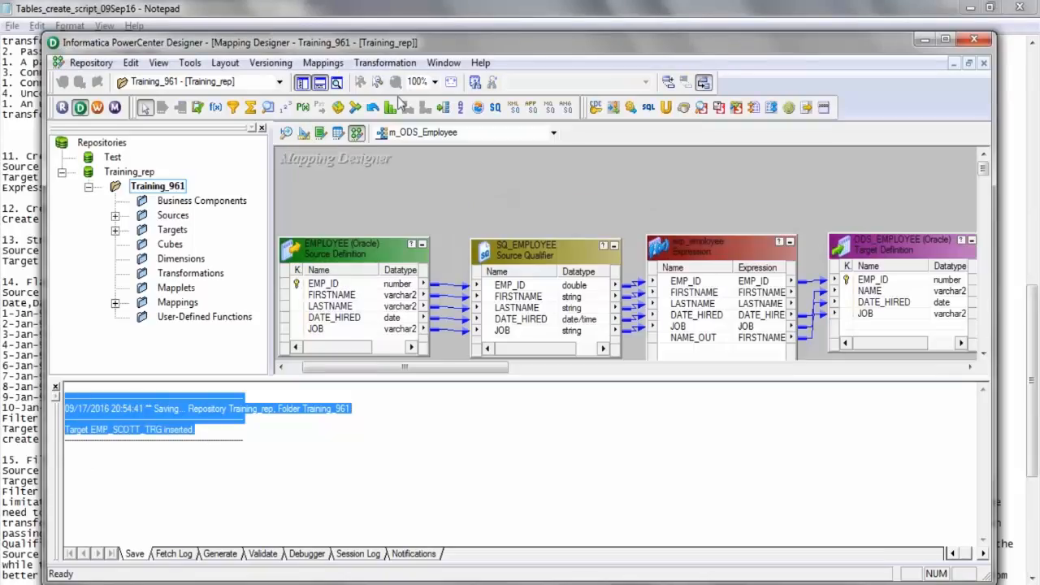
{"action": "left_click", "coordinate": [329, 69]}
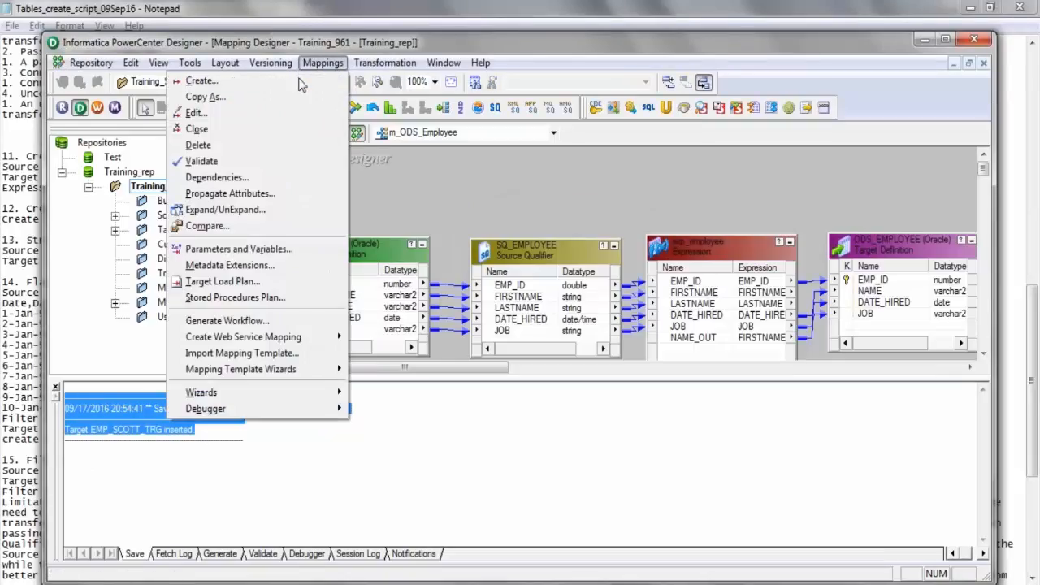
{"action": "left_click", "coordinate": [300, 84]}
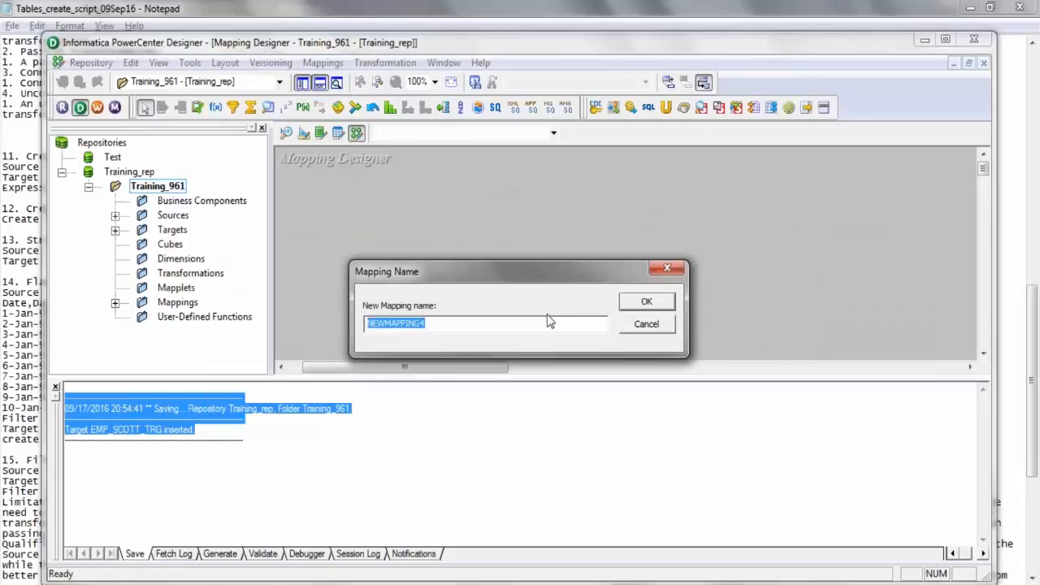
{"action": "type", "text": "m_Straight_Load"}
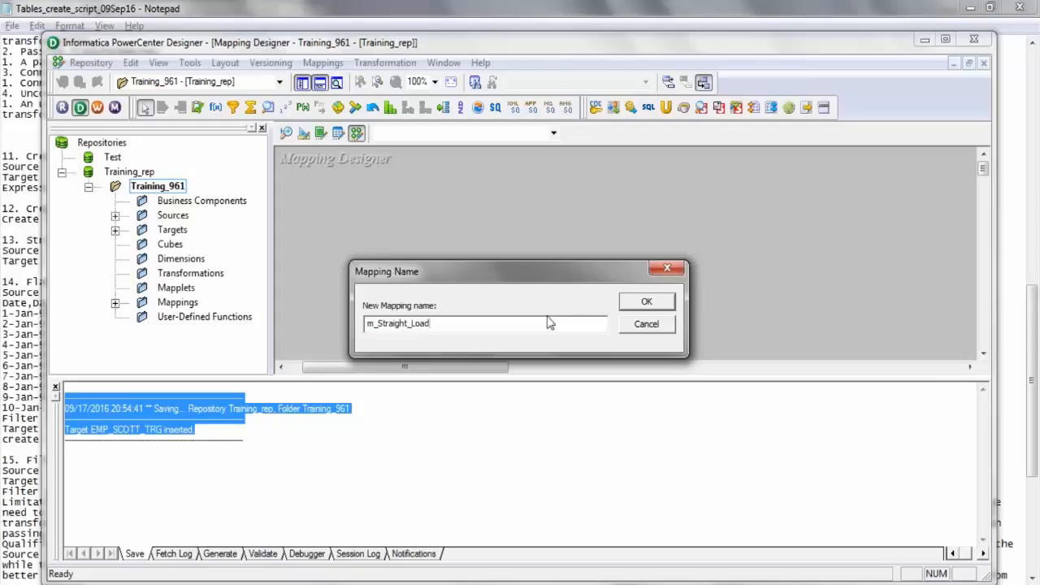
{"action": "left_click", "coordinate": [647, 302]}
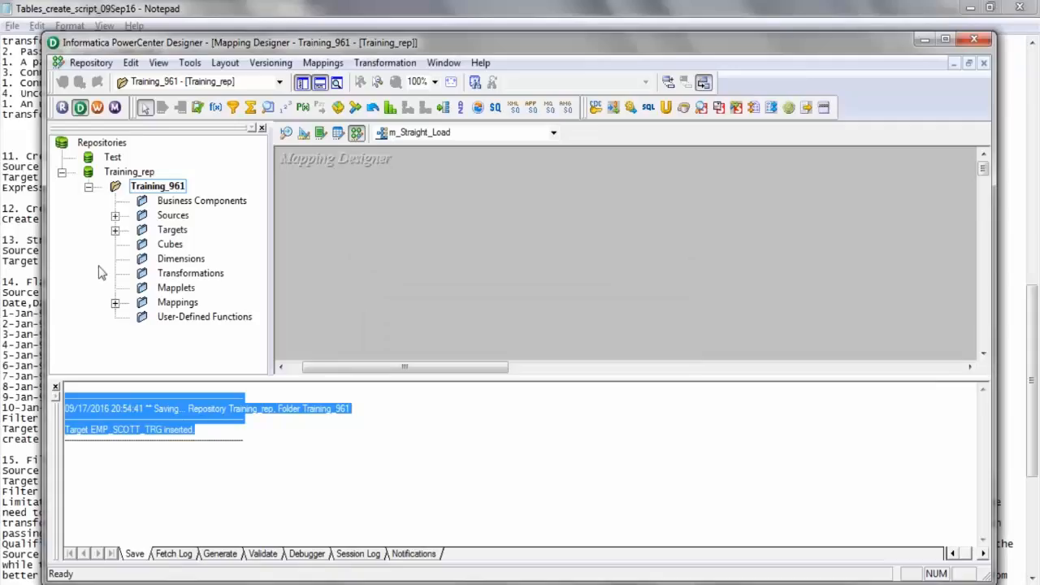
Add the EMP_SCOTT source from Infa_Src to the mapping and place its source qualifier beside it.
{"action": "left_click", "coordinate": [115, 216]}
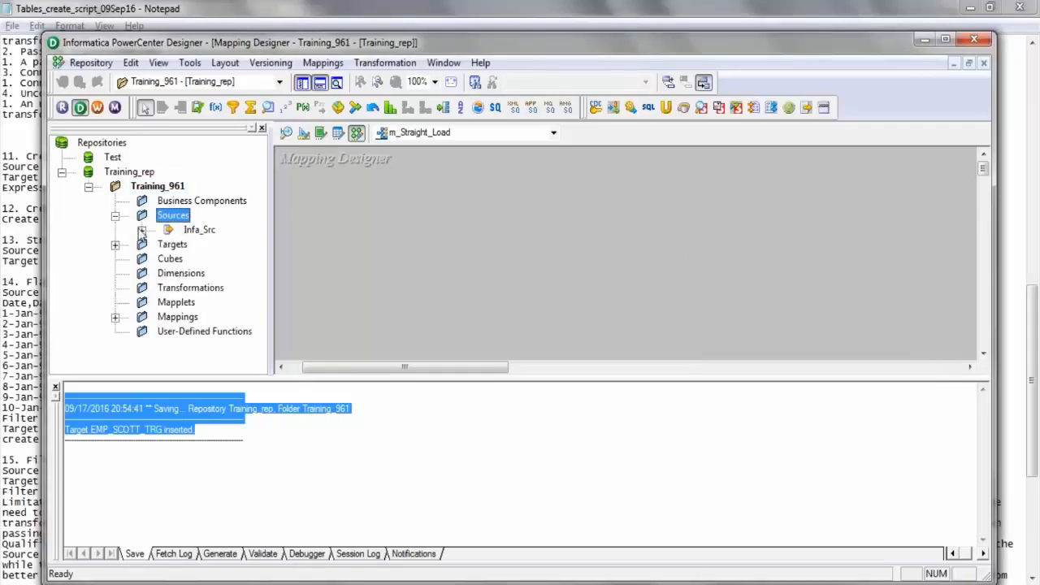
{"action": "left_click", "coordinate": [142, 230]}
{"action": "left_click", "coordinate": [228, 261]}
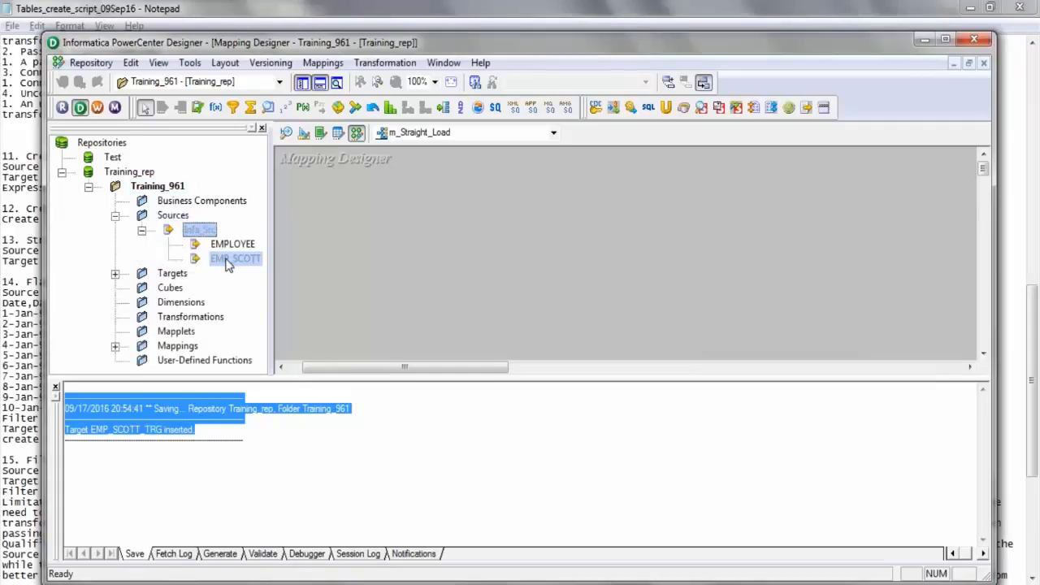
{"action": "left_click_drag", "start_coordinate": [228, 265], "coordinate": [325, 221]}
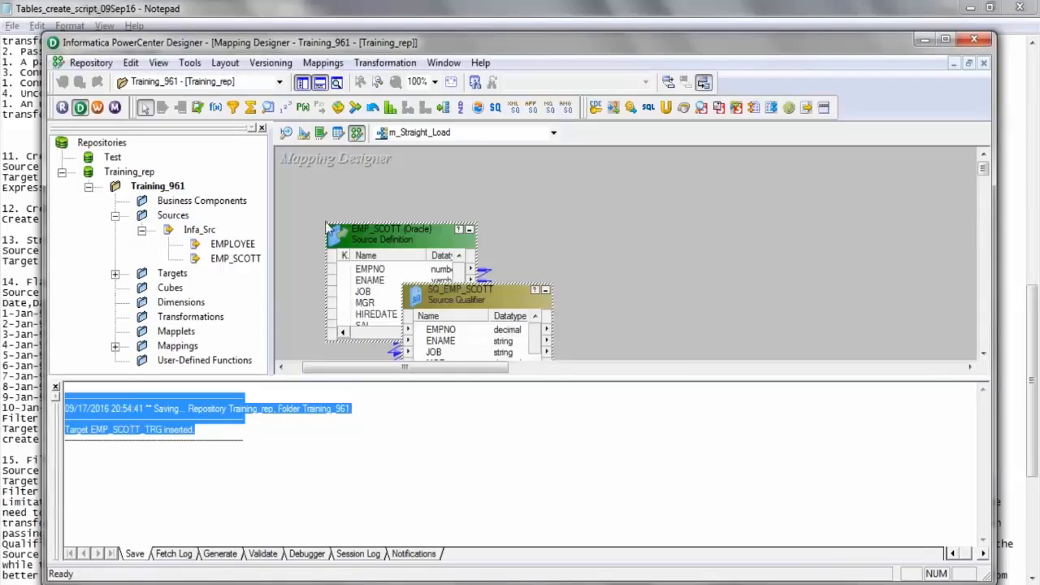
{"action": "left_click_drag", "start_coordinate": [447, 297], "coordinate": [552, 239]}
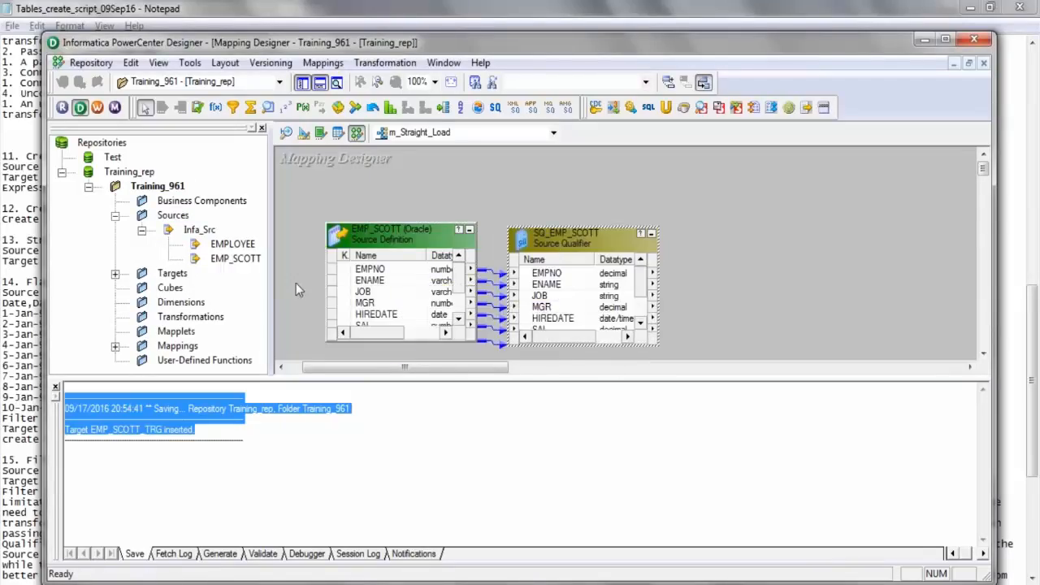
Add the EMP_SCOTT_TRG target to the mapping, leaving space between it and the source qualifier.
{"action": "left_click", "coordinate": [115, 273]}
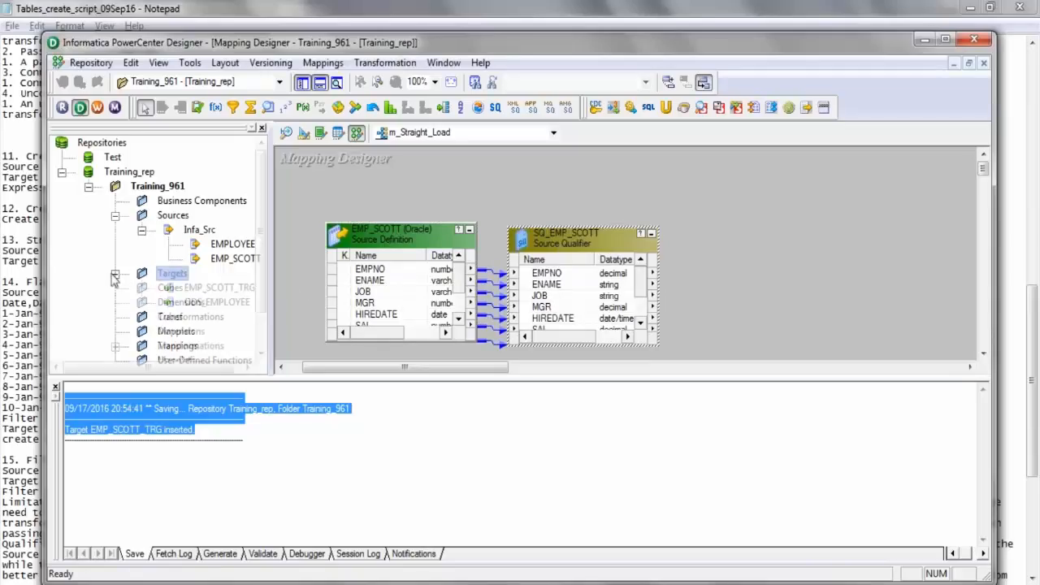
{"action": "left_click", "coordinate": [218, 290]}
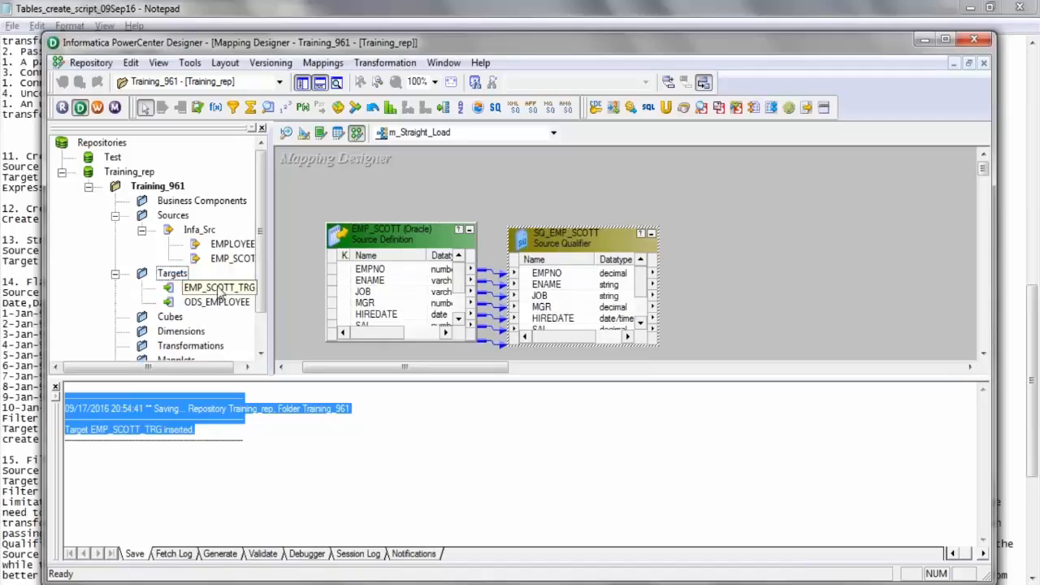
{"action": "left_click_drag", "start_coordinate": [221, 294], "coordinate": [855, 216]}
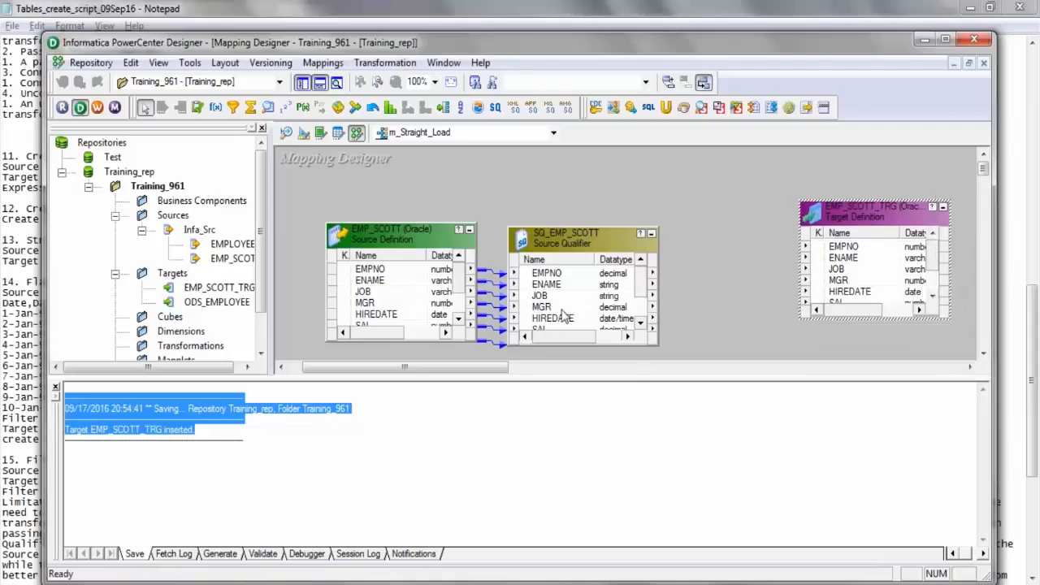
Enlarge the SQ_EMP_SCOTT and EMP_SCOTT_TRG boxes vertically to show all their ports from EMPNO to DEPTNO.
{"action": "left_click", "coordinate": [560, 249]}
{"action": "left_click_drag", "start_coordinate": [566, 227], "coordinate": [577, 182]}
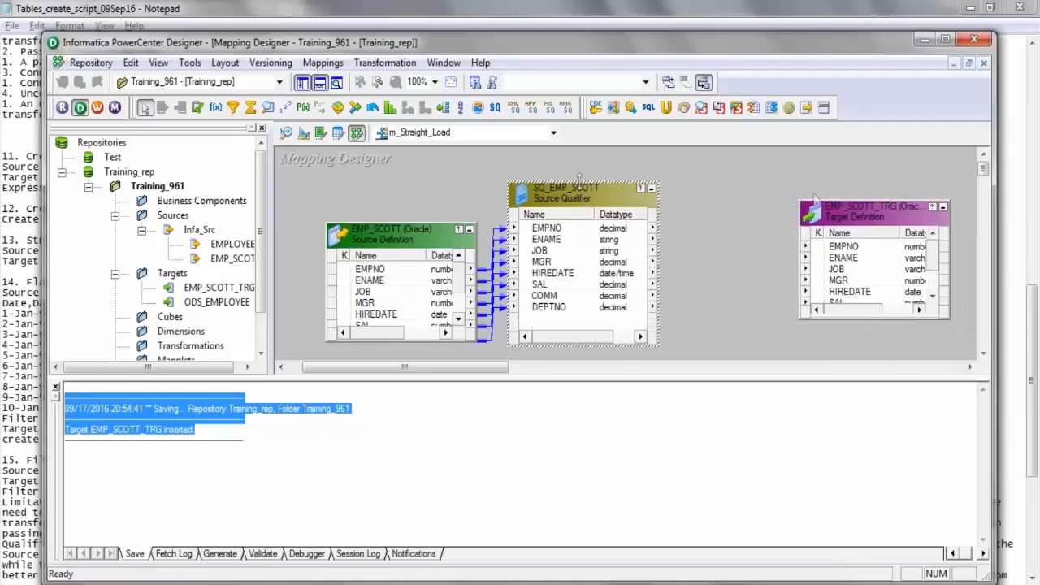
{"action": "left_click", "coordinate": [855, 219]}
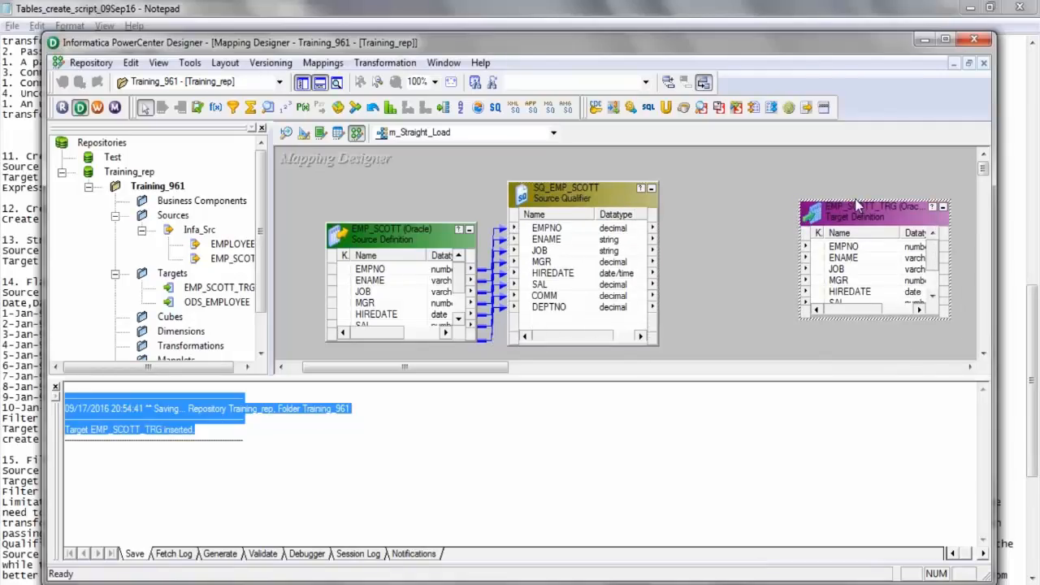
{"action": "left_click_drag", "start_coordinate": [858, 202], "coordinate": [865, 173]}
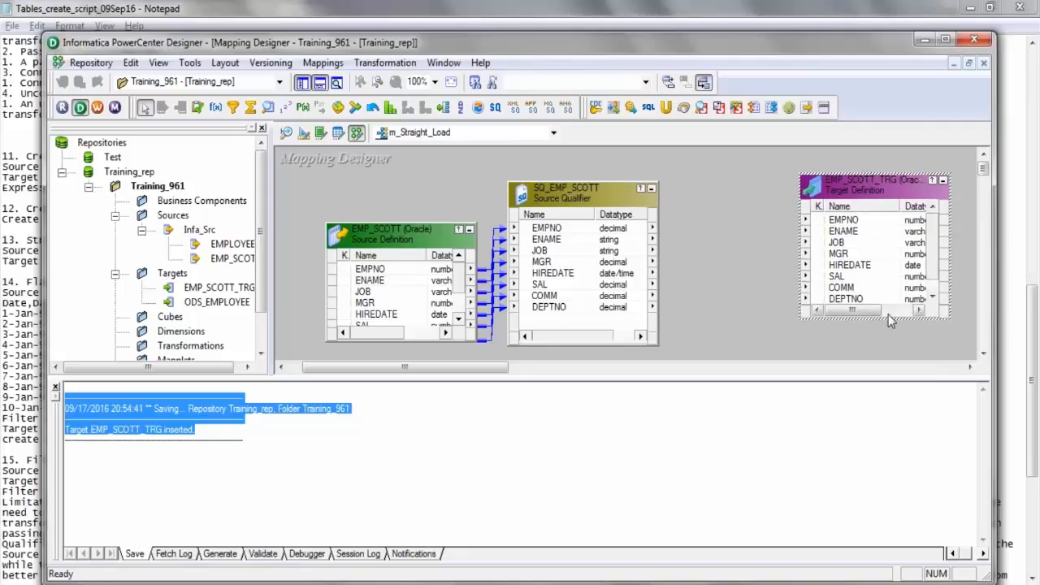
{"action": "left_click_drag", "start_coordinate": [888, 318], "coordinate": [888, 345]}
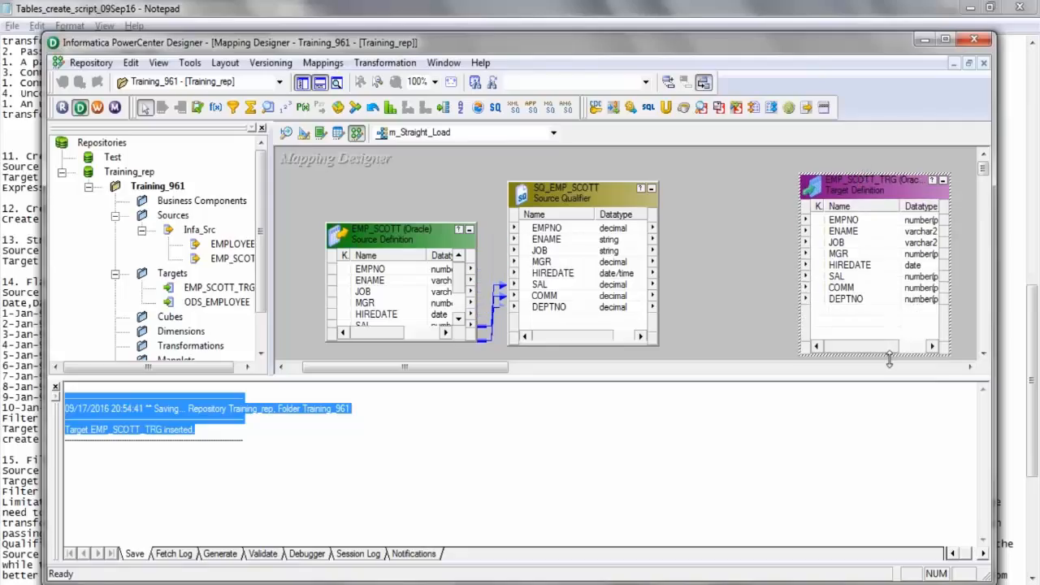
Link all SQ_EMP_SCOTT ports, EMPNO through DEPTNO, to the matching EMP_SCOTT_TRG ports, then save the mapping and review the validation log.
{"action": "left_click", "coordinate": [562, 229]}
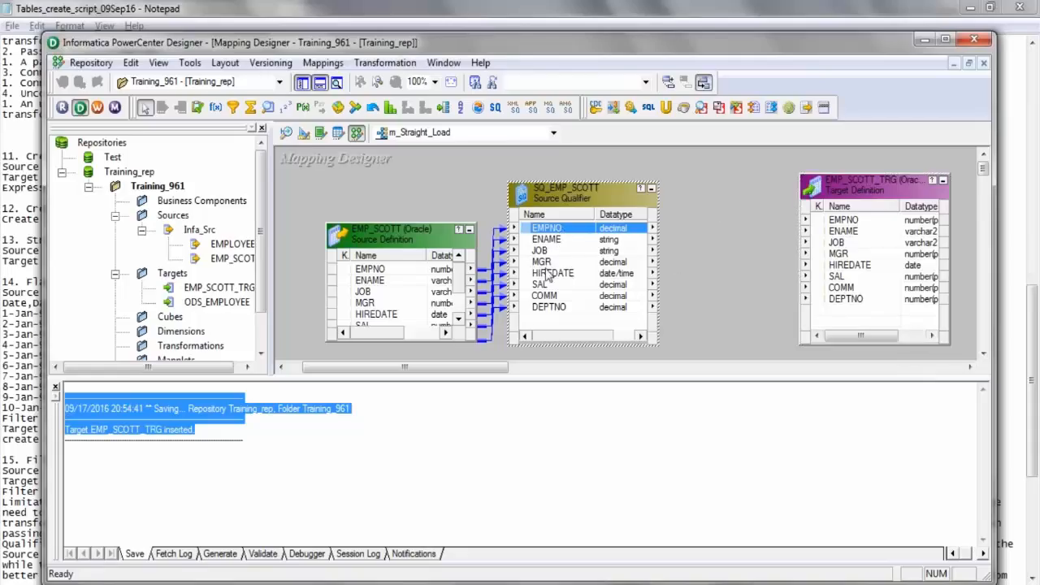
{"action": "left_click", "coordinate": [561, 307], "text": "shift"}
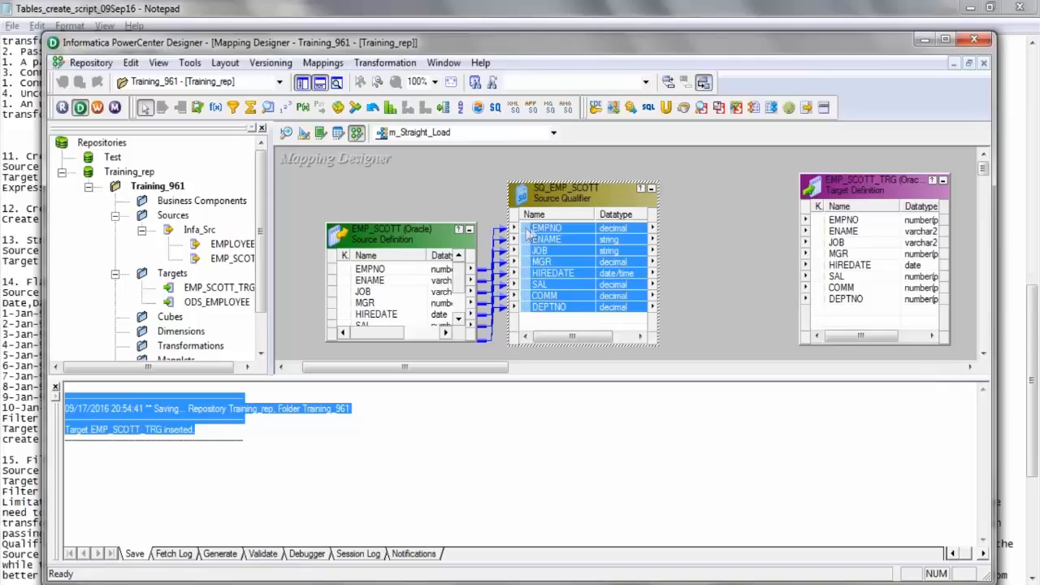
{"action": "left_click_drag", "start_coordinate": [528, 230], "coordinate": [822, 224]}
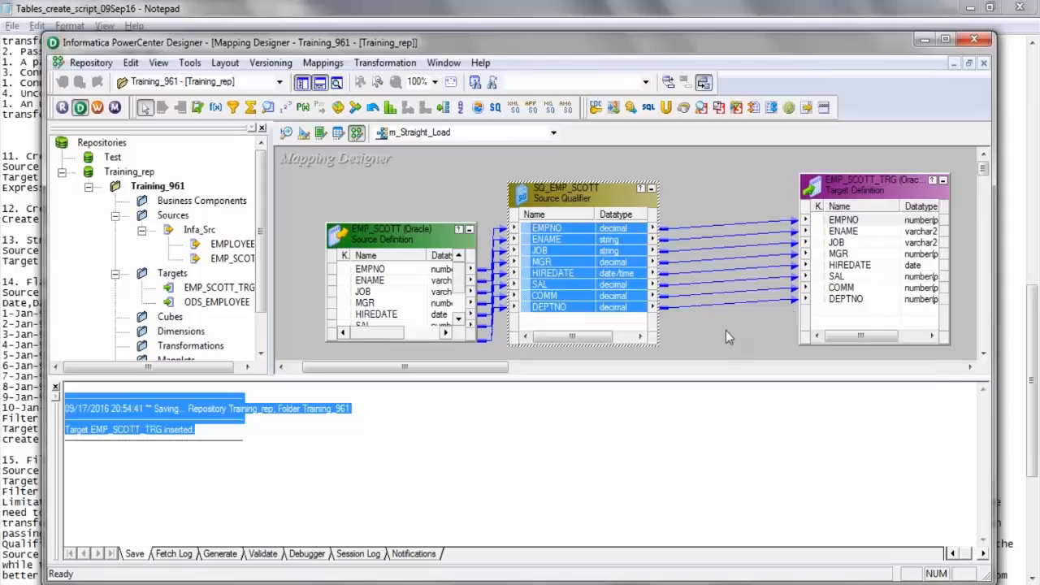
{"action": "key", "text": "ctrl+s"}
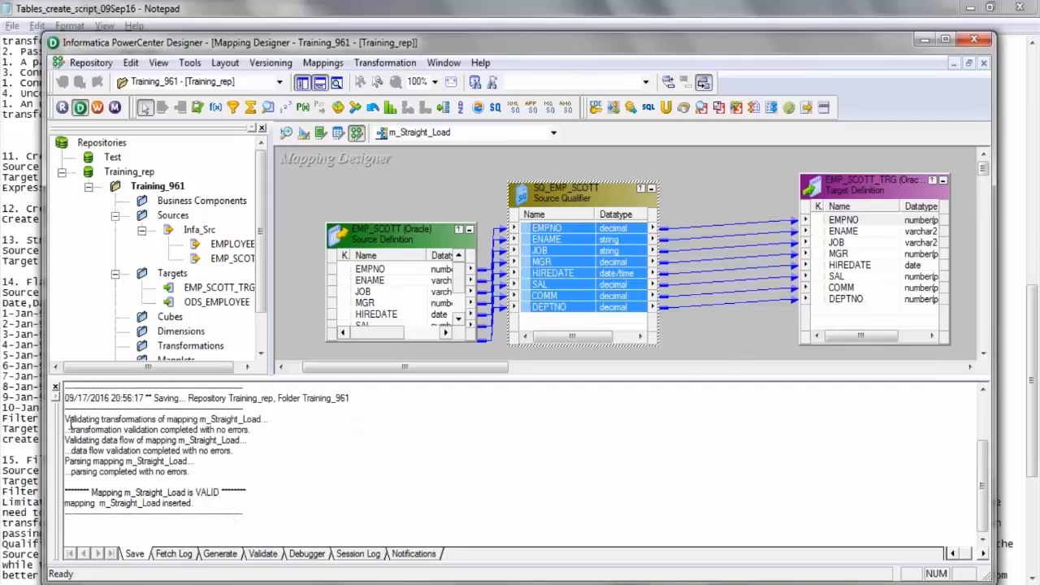
{"action": "left_click_drag", "start_coordinate": [67, 419], "coordinate": [261, 509]}
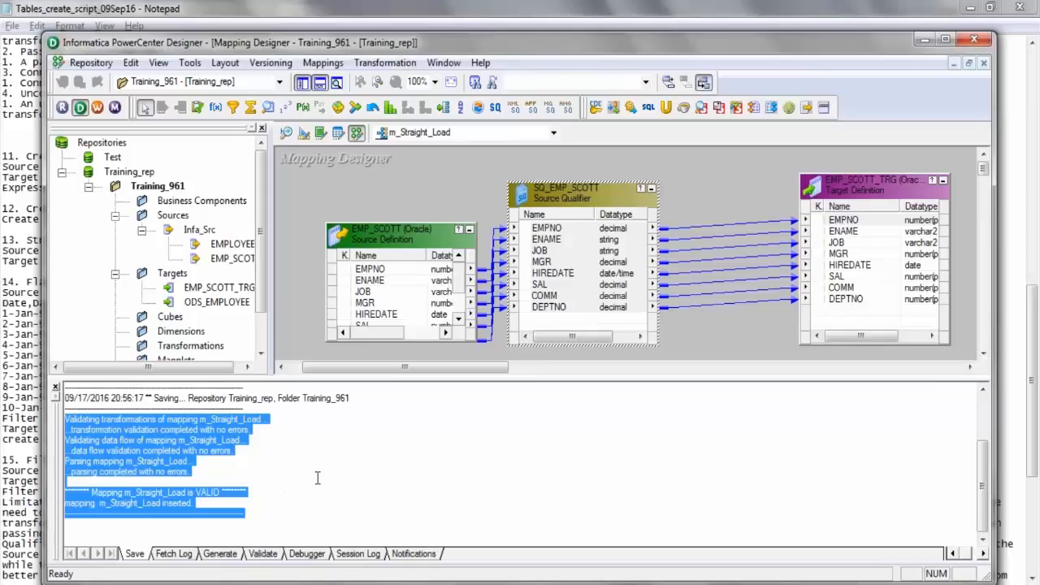
Switch from Designer to Workflow Manager and open the Task Developer workspace for the Training_961 folder.
{"action": "left_click", "coordinate": [98, 107]}
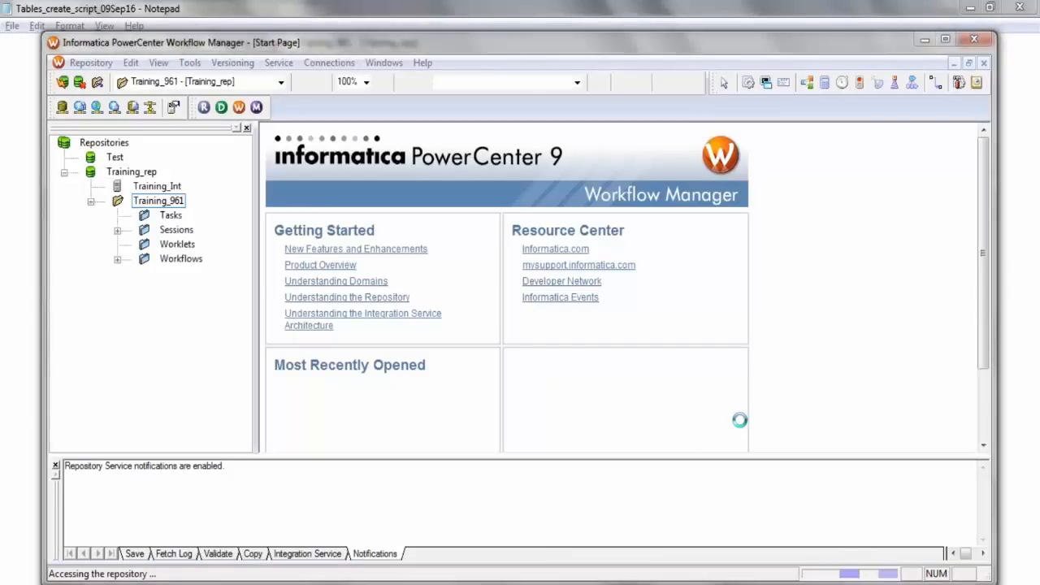
{"action": "left_click", "coordinate": [642, 246]}
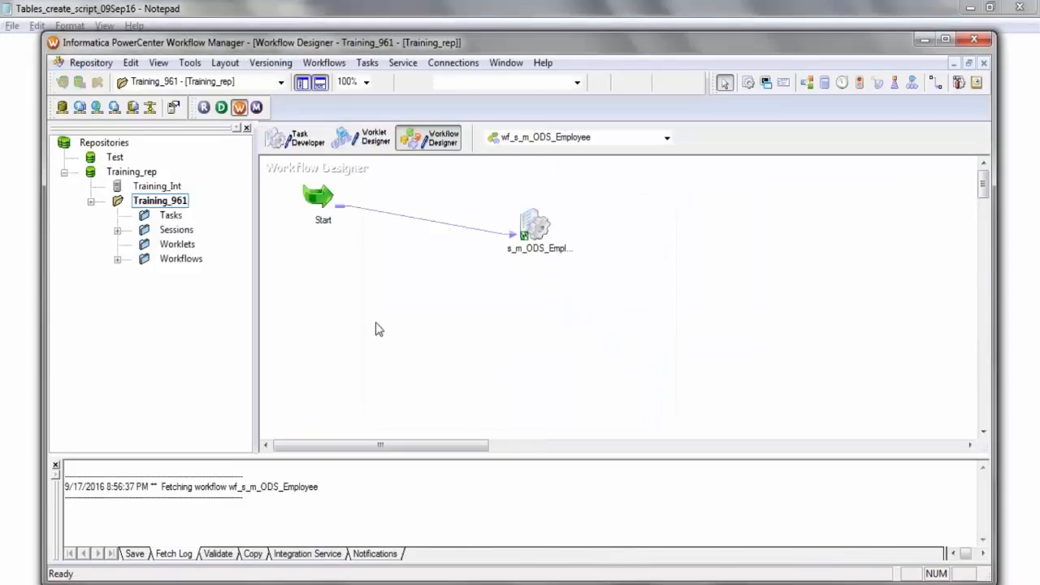
{"action": "left_click", "coordinate": [239, 112]}
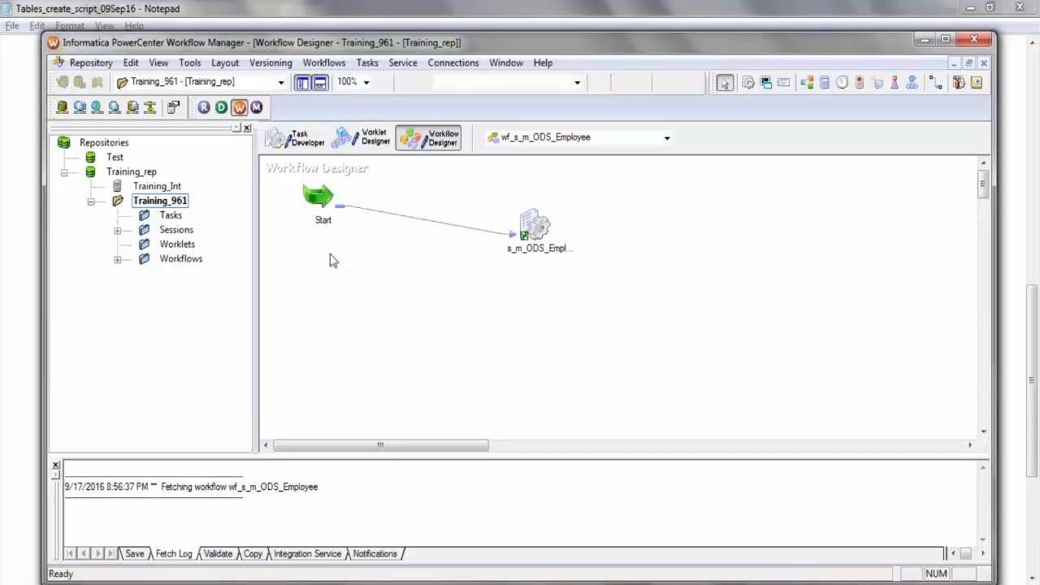
{"action": "left_click", "coordinate": [294, 142]}
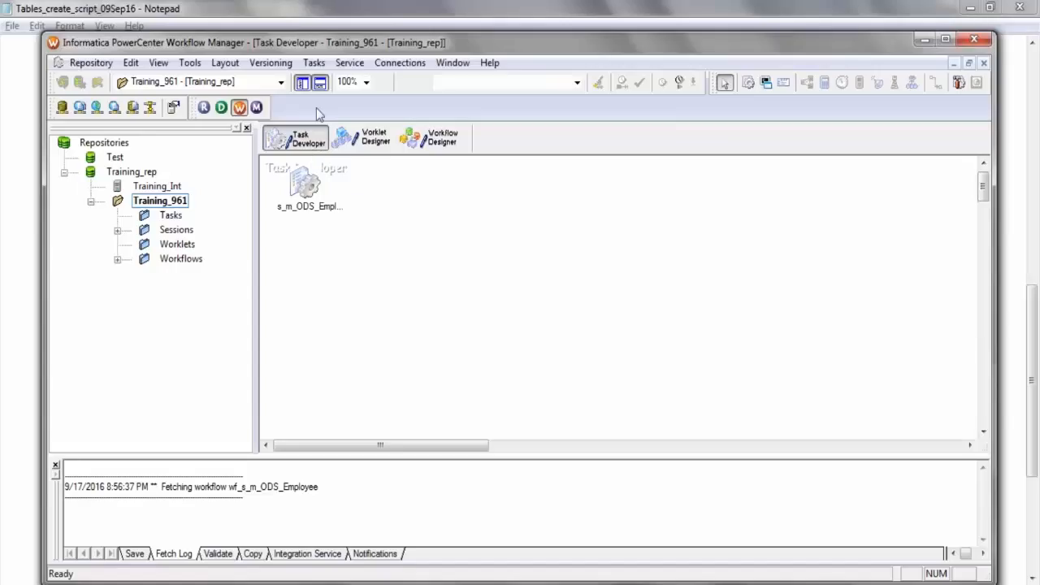
Create a session task named s_m_Straight_Load for the m_Straight_Load mapping and place it clear of the existing session.
{"action": "left_click", "coordinate": [313, 63]}
{"action": "left_click", "coordinate": [299, 82]}
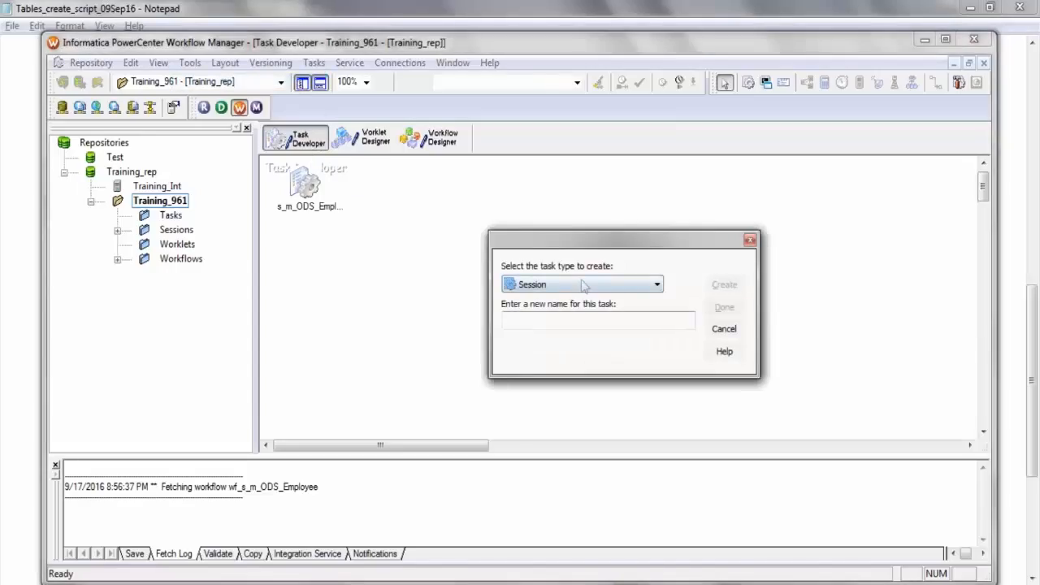
{"action": "left_click", "coordinate": [656, 286]}
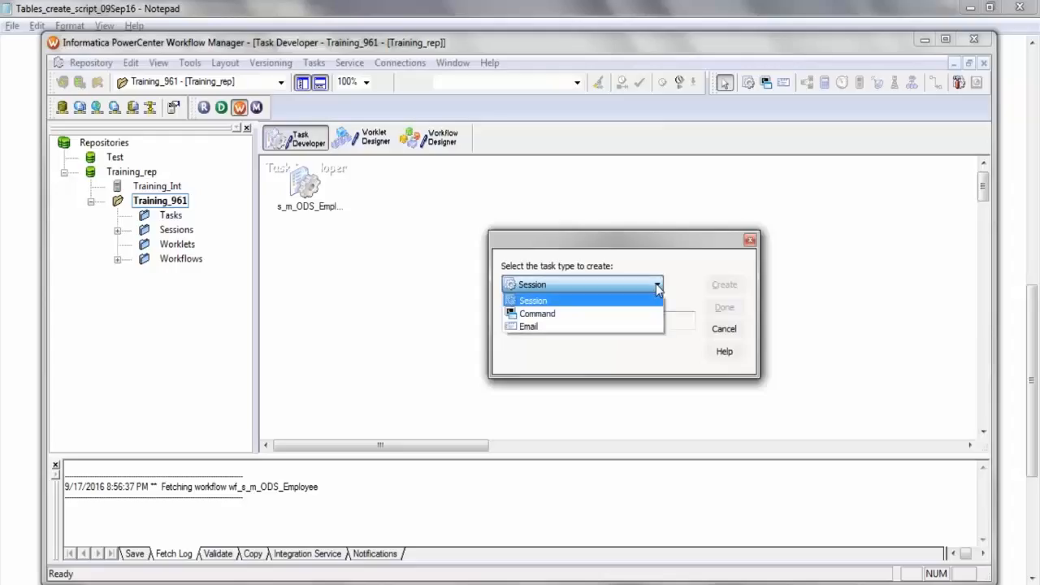
{"action": "left_click", "coordinate": [657, 288]}
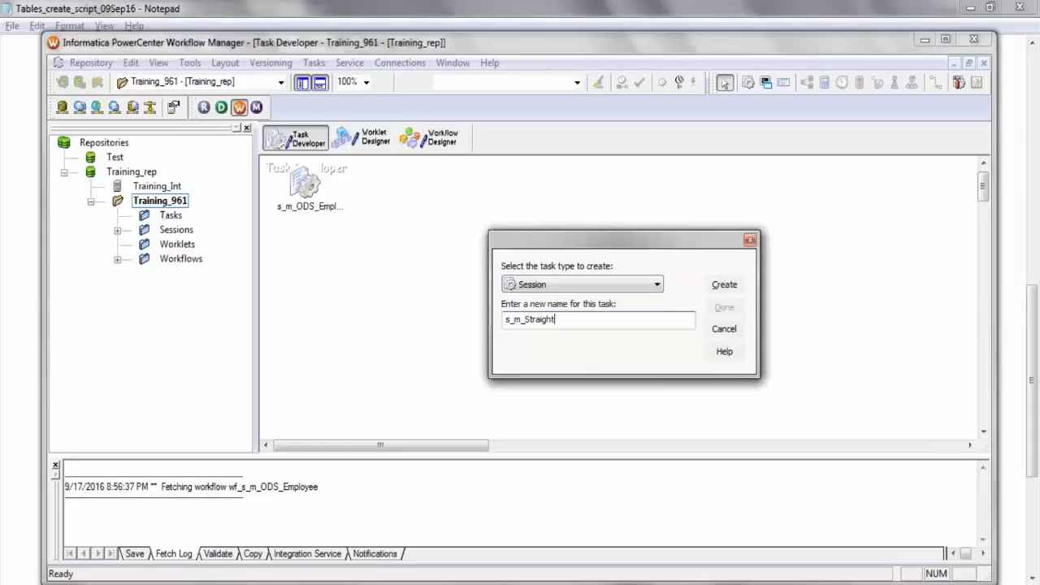
{"action": "type", "text": "oad"}
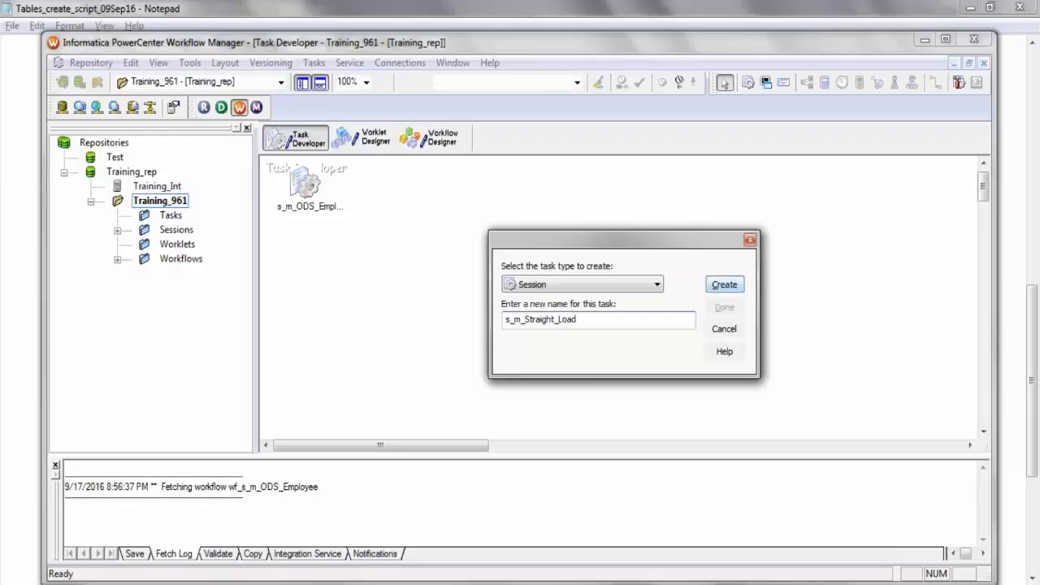
{"action": "left_click", "coordinate": [724, 284]}
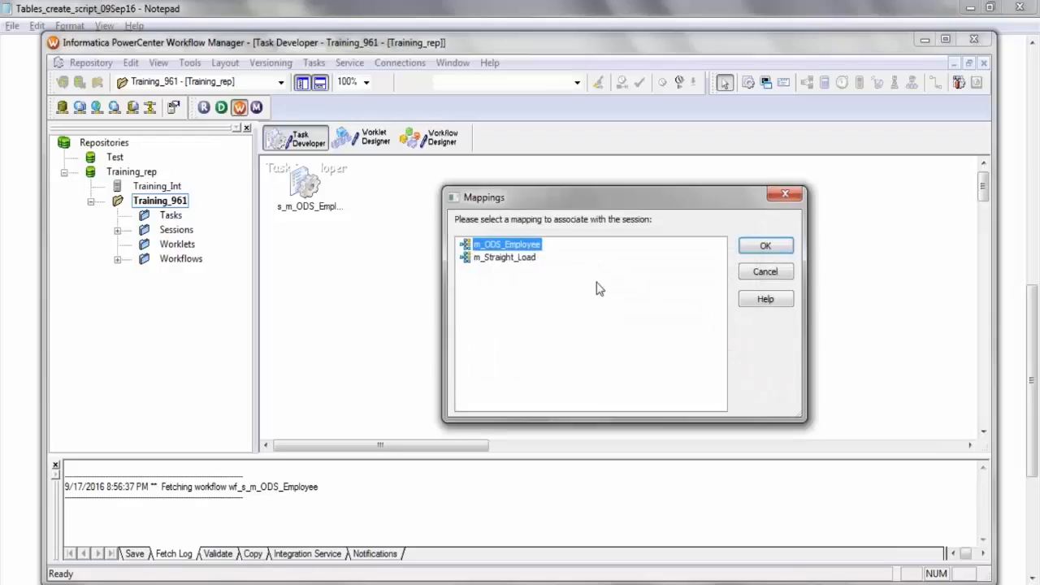
{"action": "left_click", "coordinate": [487, 260]}
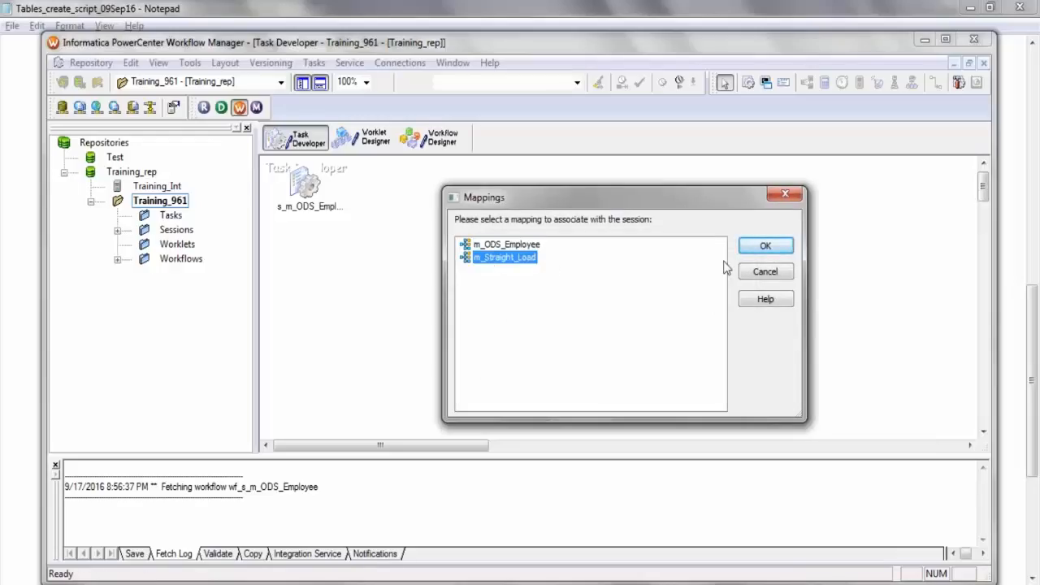
{"action": "left_click", "coordinate": [764, 246]}
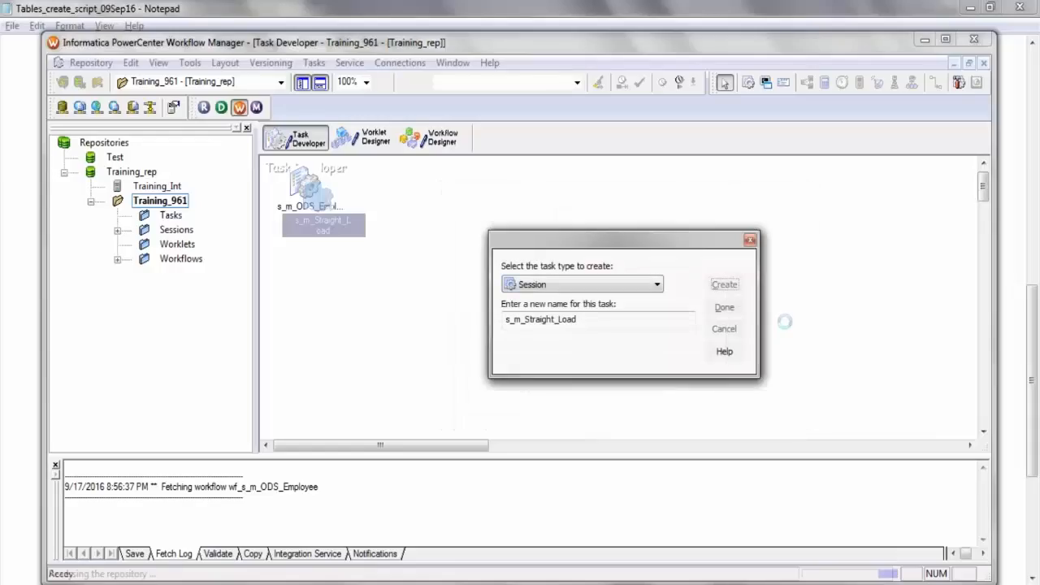
{"action": "left_click", "coordinate": [724, 308]}
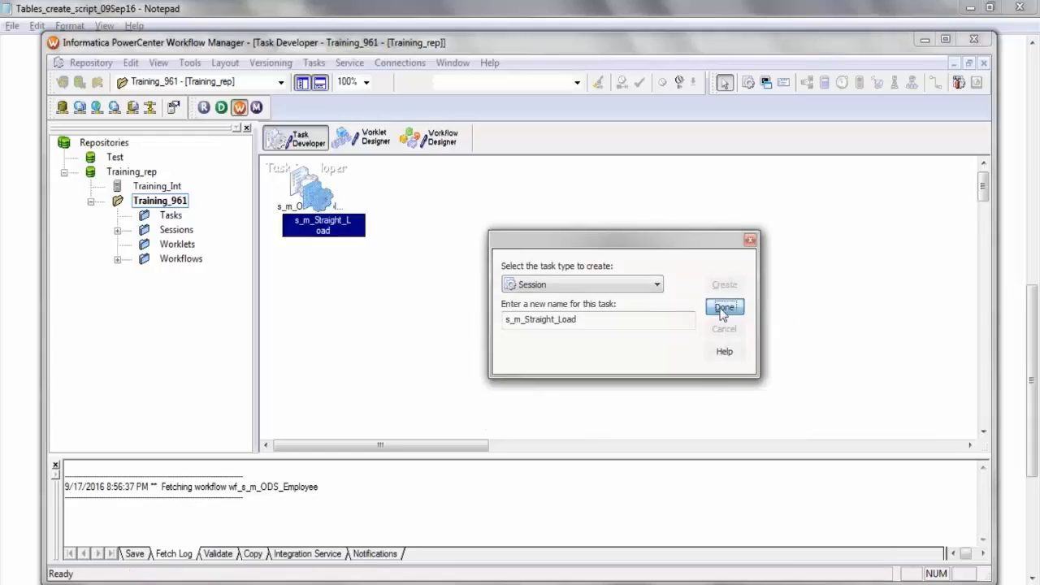
{"action": "left_click_drag", "start_coordinate": [309, 207], "coordinate": [553, 246]}
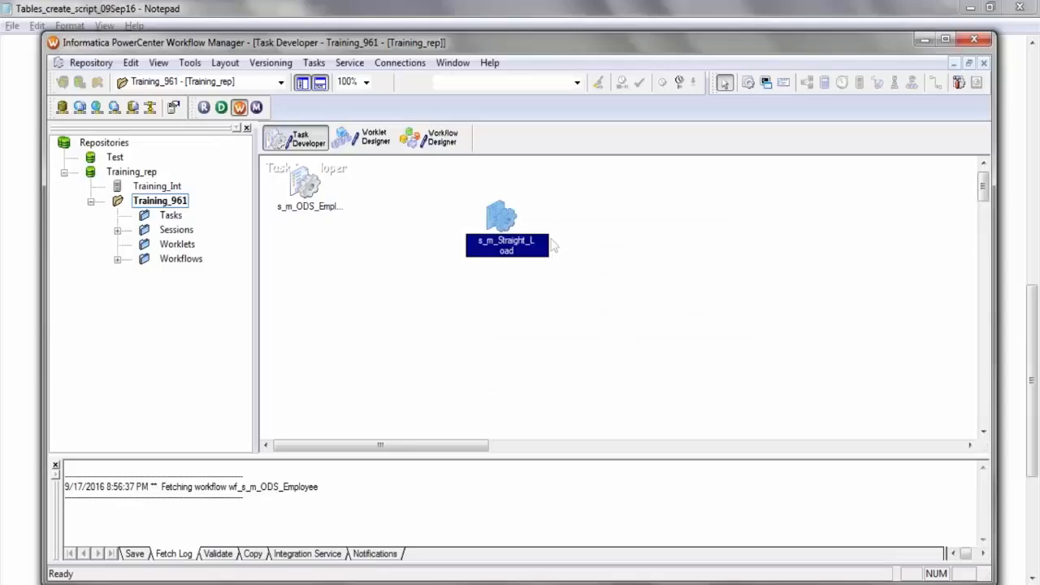
Edit the s_m_Straight_Load session's mapping settings so the EMP_SCOTT_TRG target uses the Infa_Target relational connection.
{"action": "double_click", "coordinate": [499, 216]}
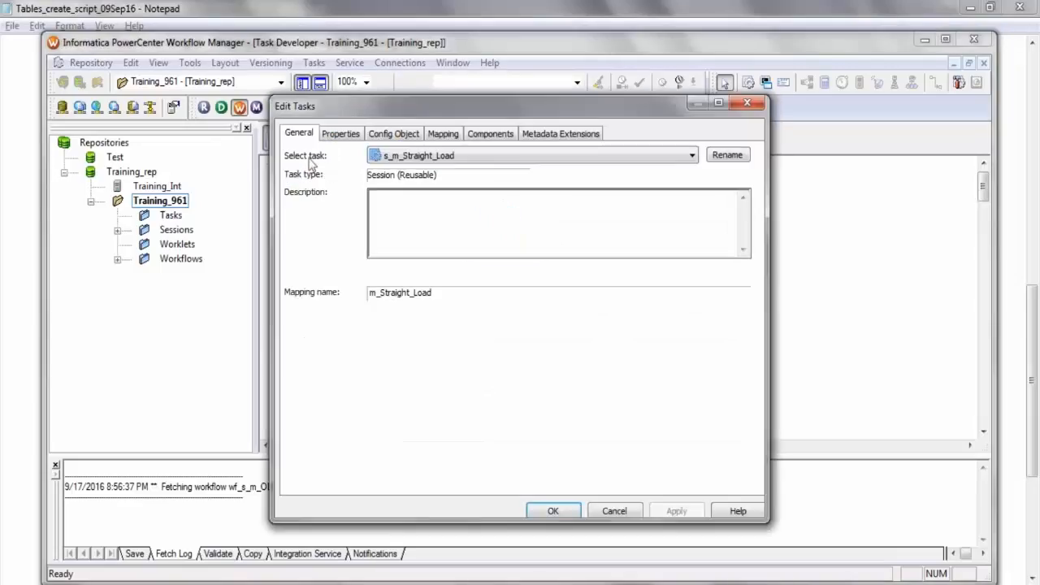
{"action": "left_click", "coordinate": [340, 133]}
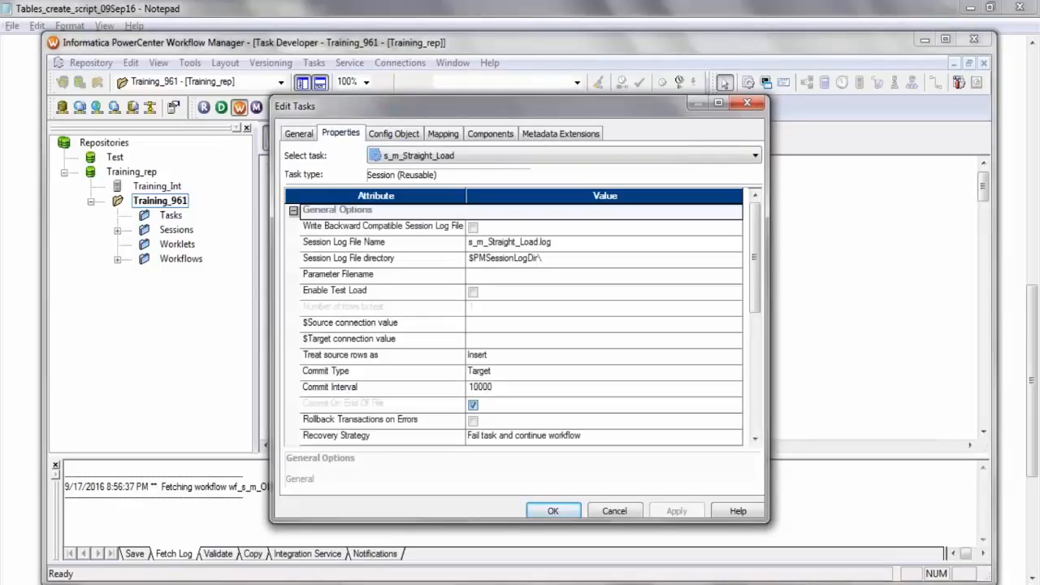
{"action": "left_click", "coordinate": [756, 421]}
{"action": "left_click", "coordinate": [442, 133]}
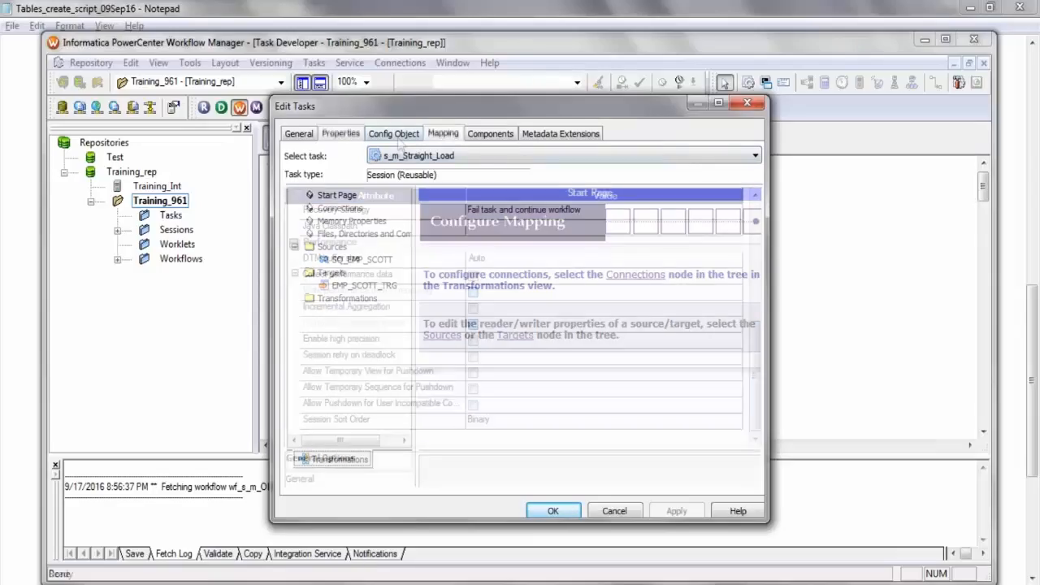
{"action": "left_click", "coordinate": [364, 261]}
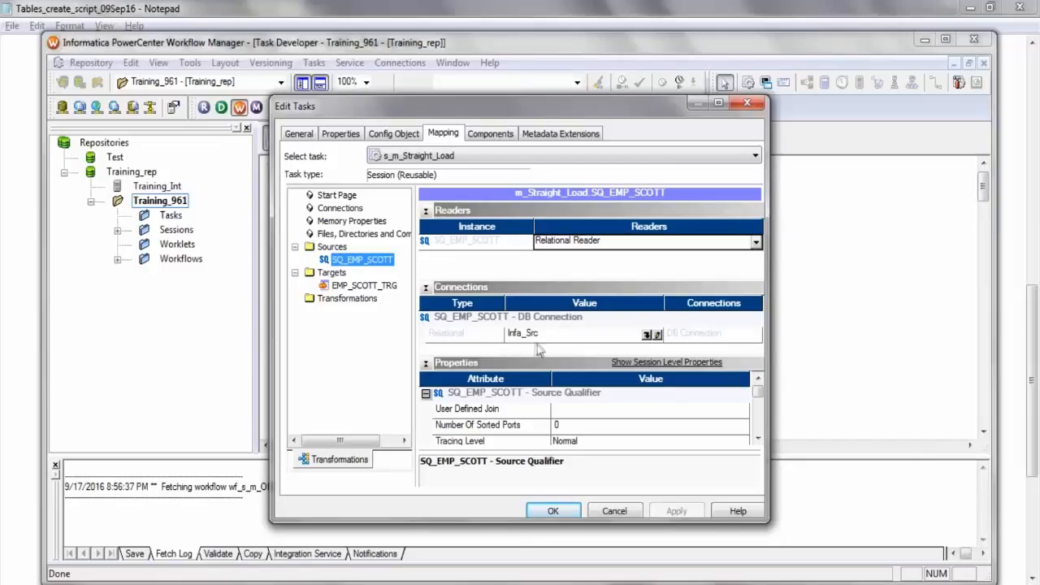
{"action": "left_click", "coordinate": [365, 286]}
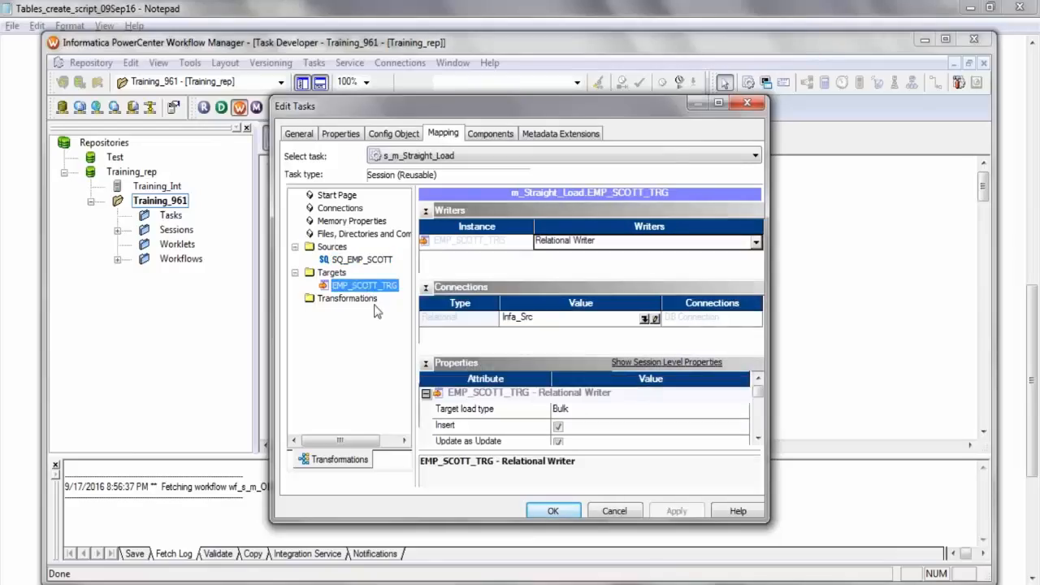
{"action": "left_click", "coordinate": [646, 318]}
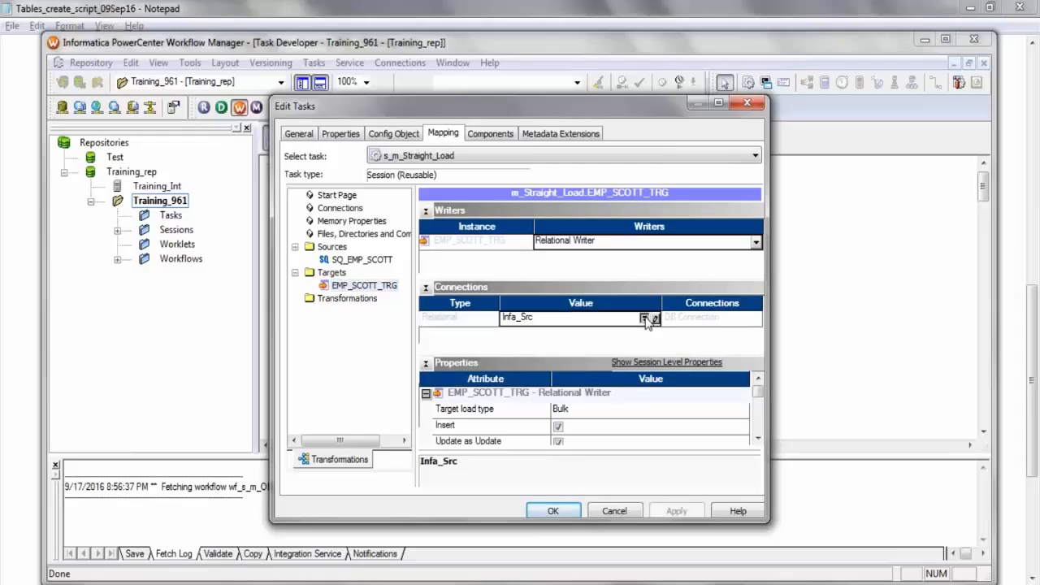
{"action": "left_click", "coordinate": [446, 322]}
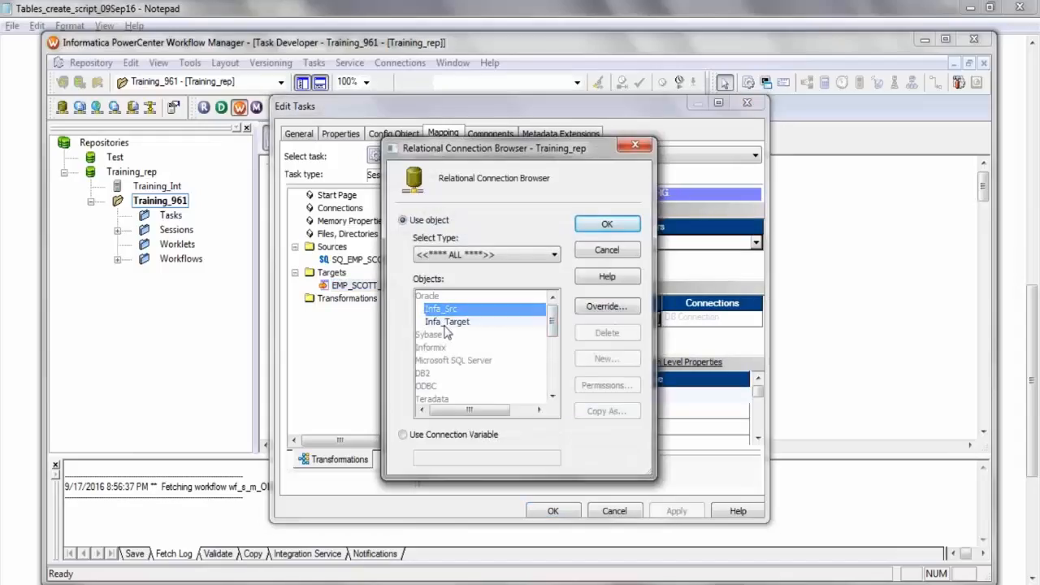
{"action": "left_click", "coordinate": [605, 225]}
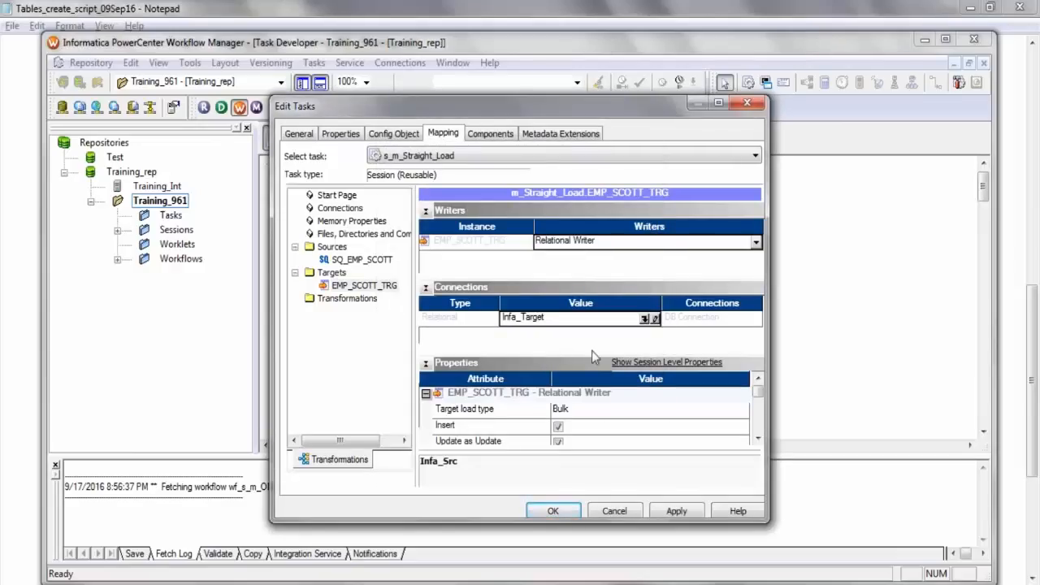
Set the EMP_SCOTT_TRG target load type to Normal, enable truncating the target table, and apply the session changes.
{"action": "left_click", "coordinate": [743, 411]}
{"action": "left_click", "coordinate": [672, 431]}
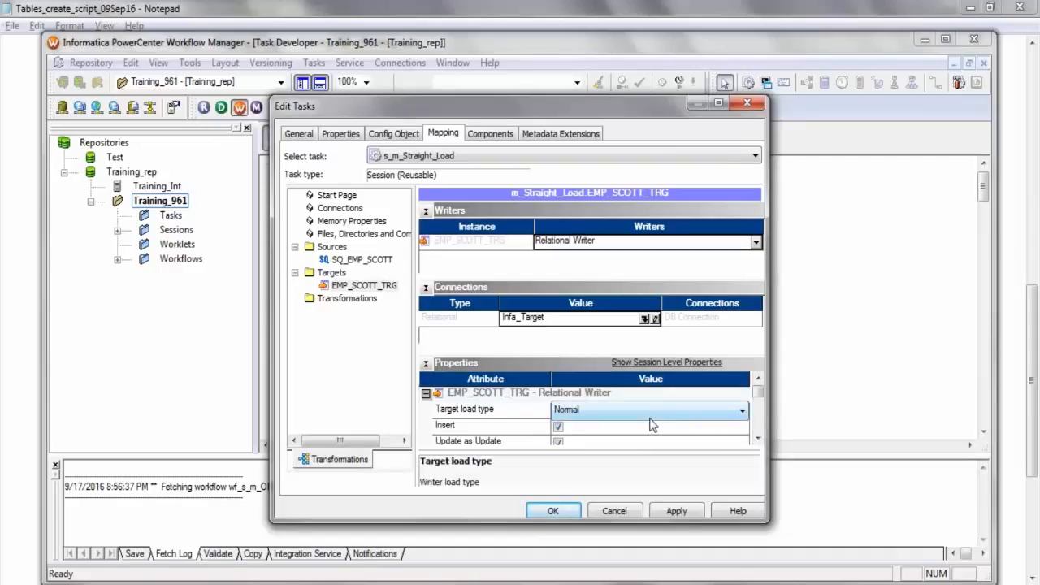
{"action": "left_click", "coordinate": [743, 412]}
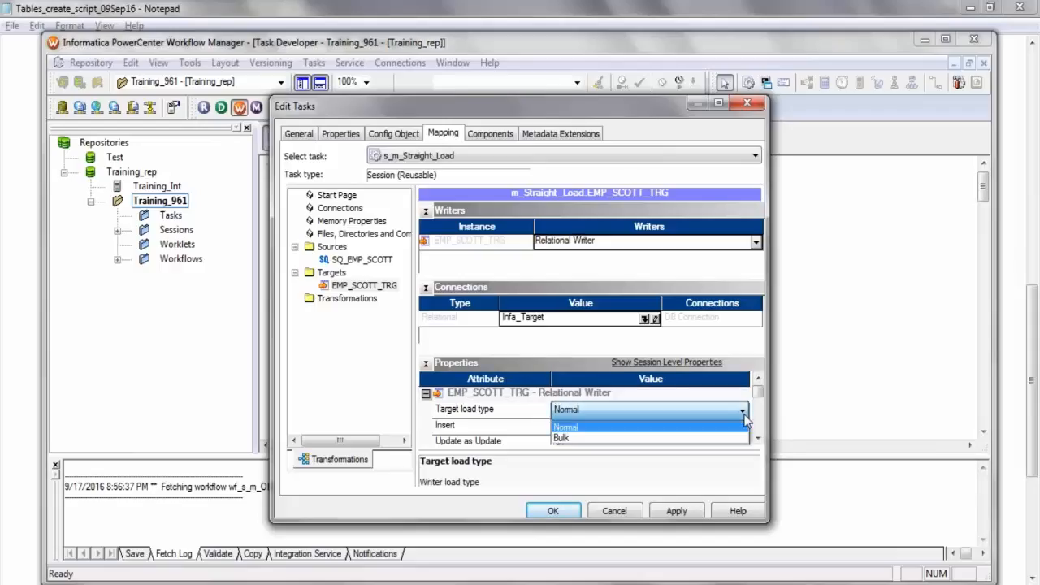
{"action": "left_click", "coordinate": [743, 413]}
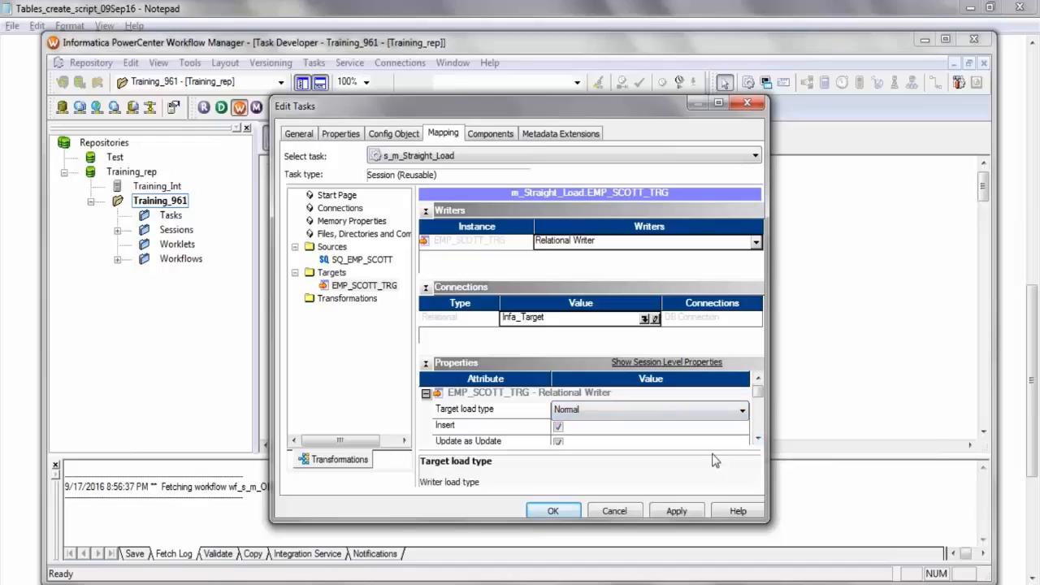
{"action": "scroll", "coordinate": [754, 444], "scroll_direction": "down", "scroll_amount": 2}
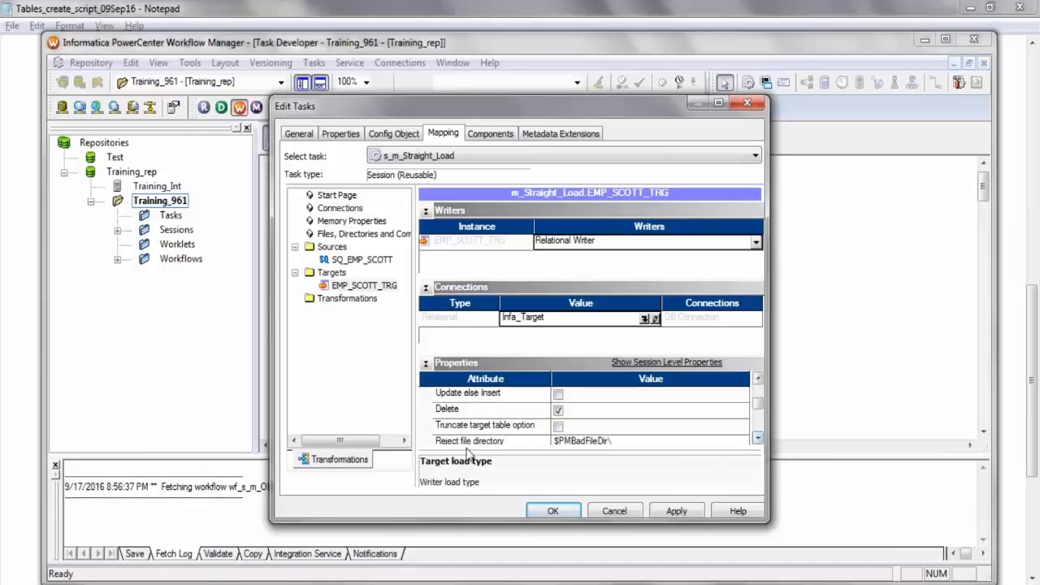
{"action": "left_click", "coordinate": [558, 428]}
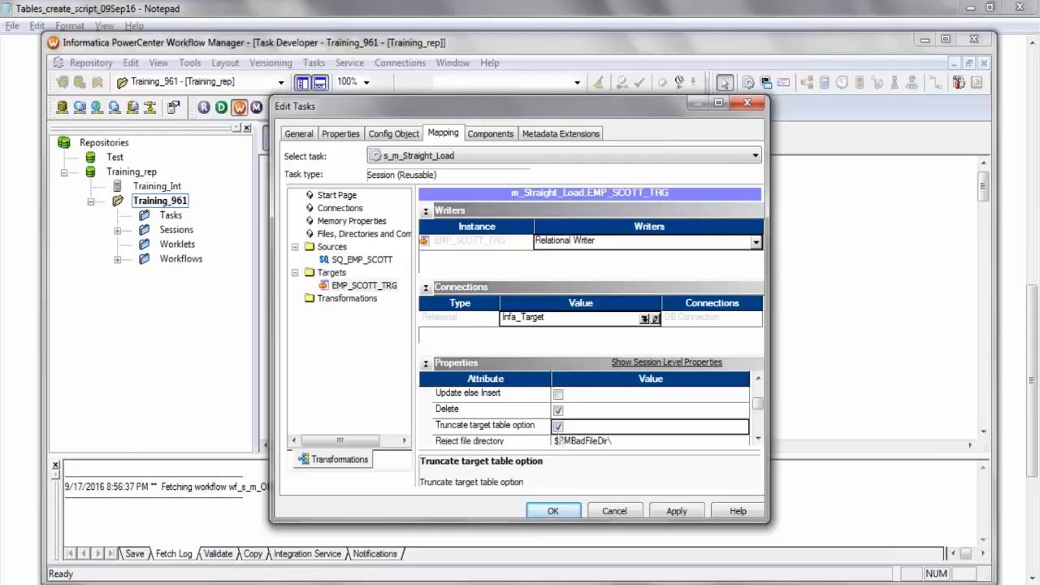
{"action": "left_click", "coordinate": [677, 511]}
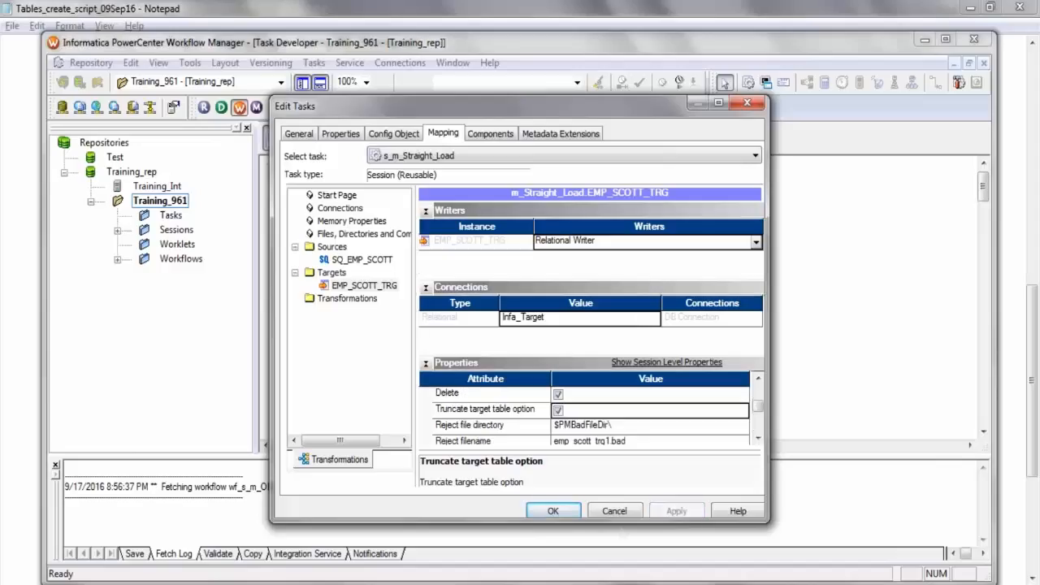
{"action": "left_click", "coordinate": [549, 513]}
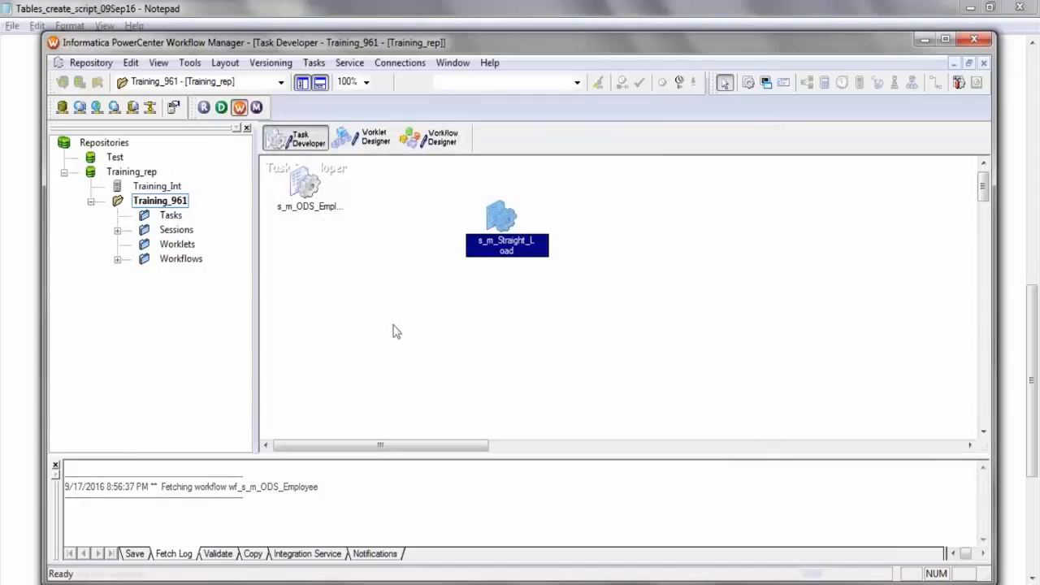
Save the s_m_Straight_Load session to the repository and validate it, checking the validation log.
{"action": "key", "text": "ctrl+s"}
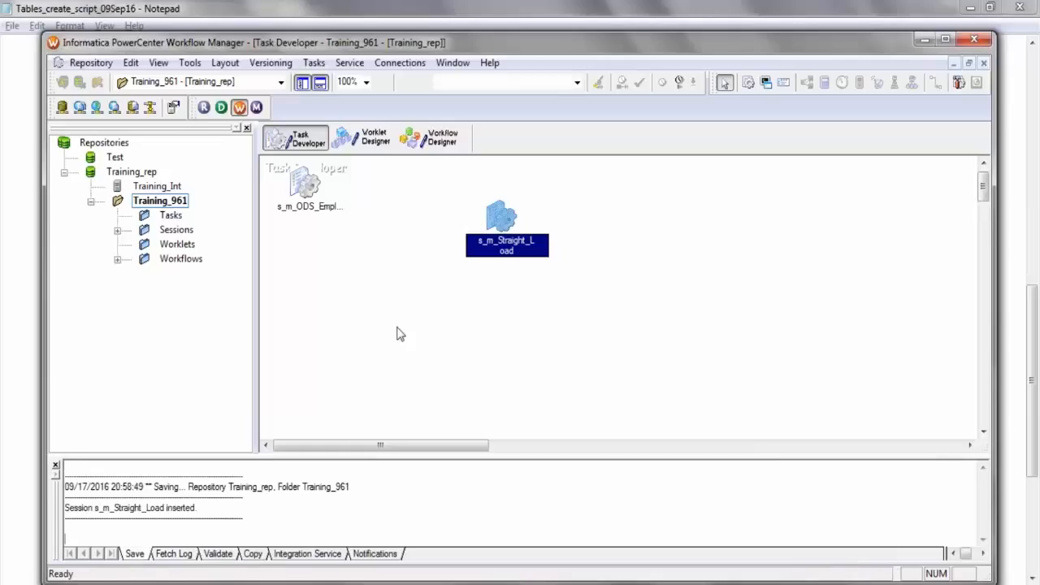
{"action": "right_click", "coordinate": [498, 212]}
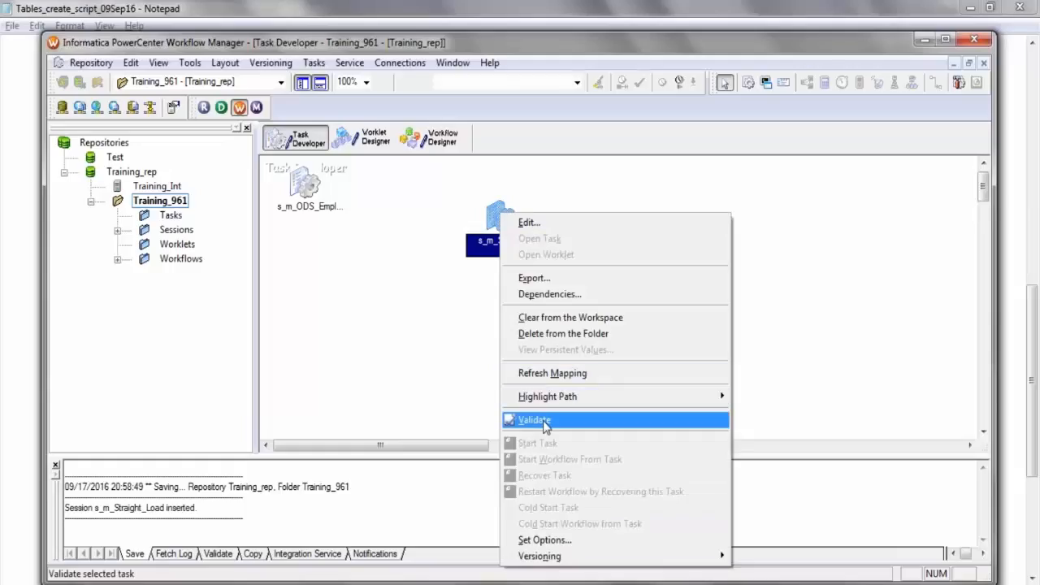
{"action": "left_click", "coordinate": [535, 420]}
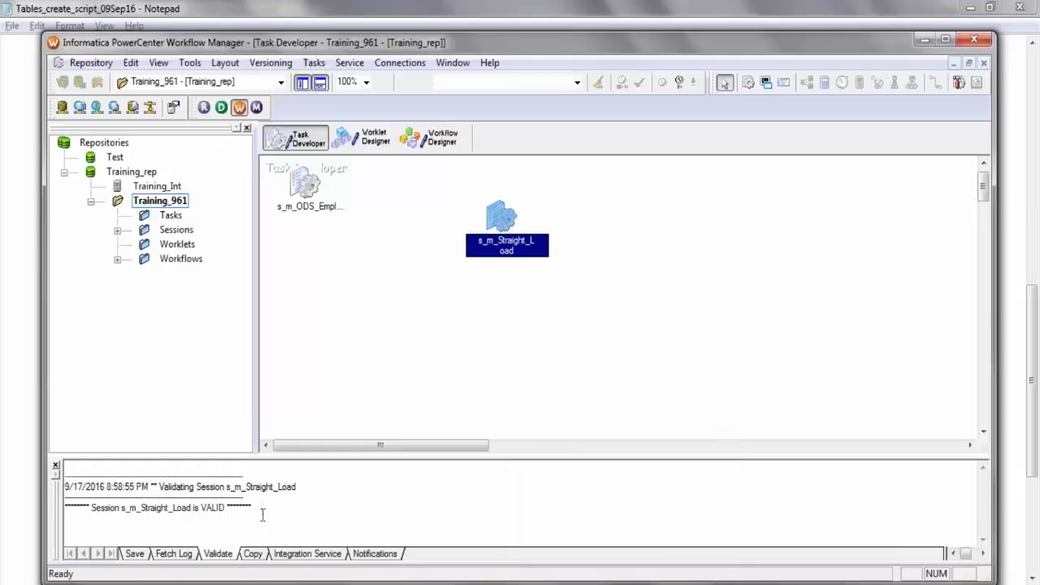
{"action": "left_click_drag", "start_coordinate": [263, 514], "coordinate": [58, 510]}
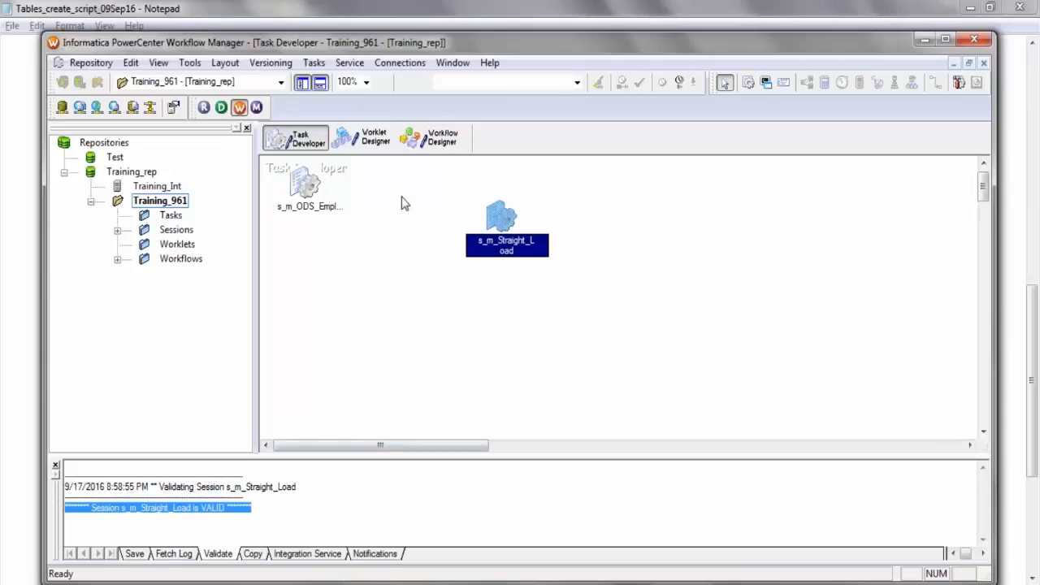
Close the wf_s_m_ODS_Employee workflow in the Workflow Designer and create a new workflow named wf_s_m_Straight_Load.
{"action": "left_click", "coordinate": [441, 139]}
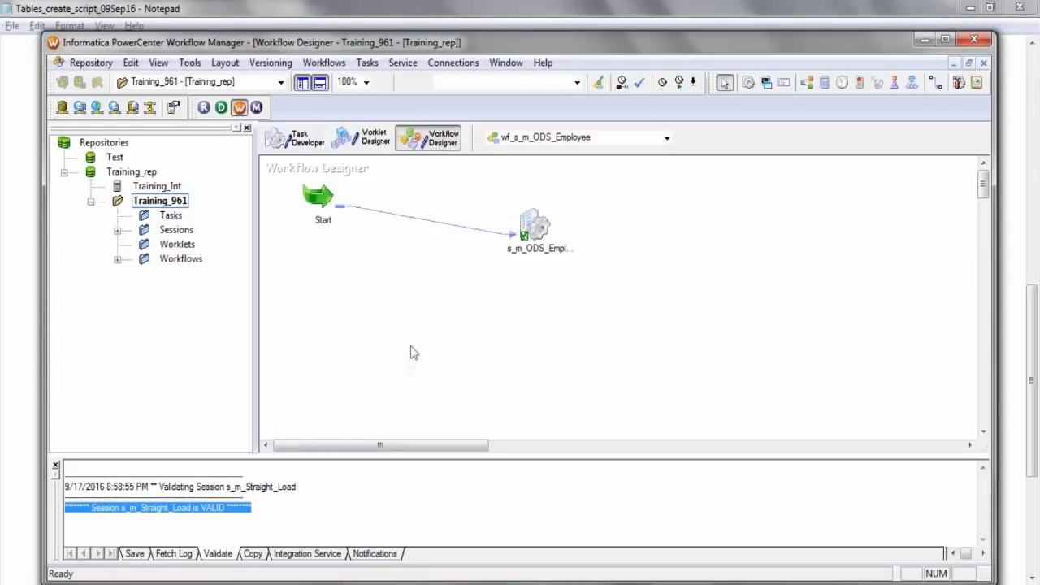
{"action": "left_click", "coordinate": [324, 63]}
{"action": "left_click", "coordinate": [232, 114]}
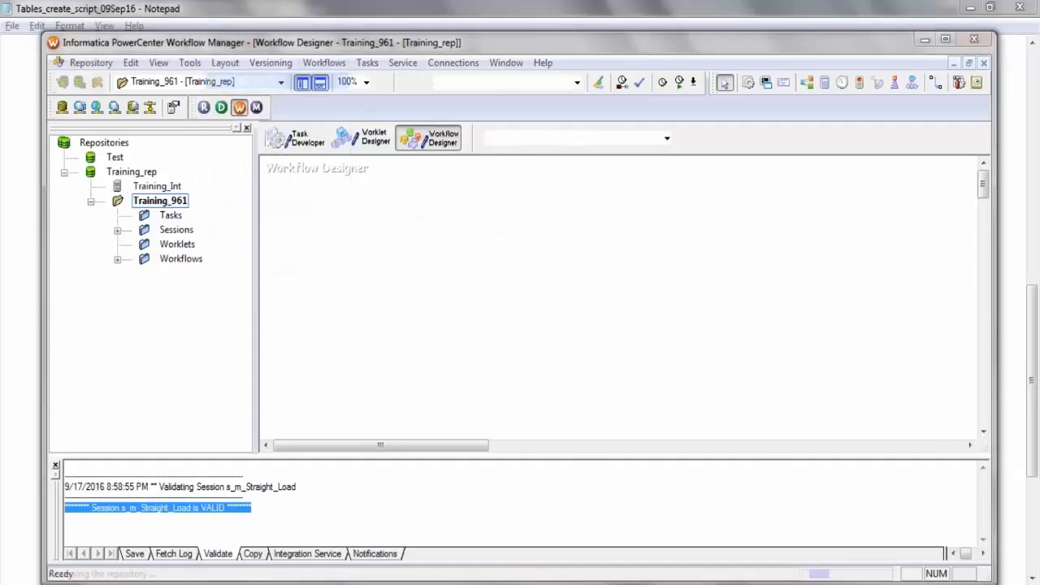
{"action": "type", "text": "wf_s_m_Straight_Load"}
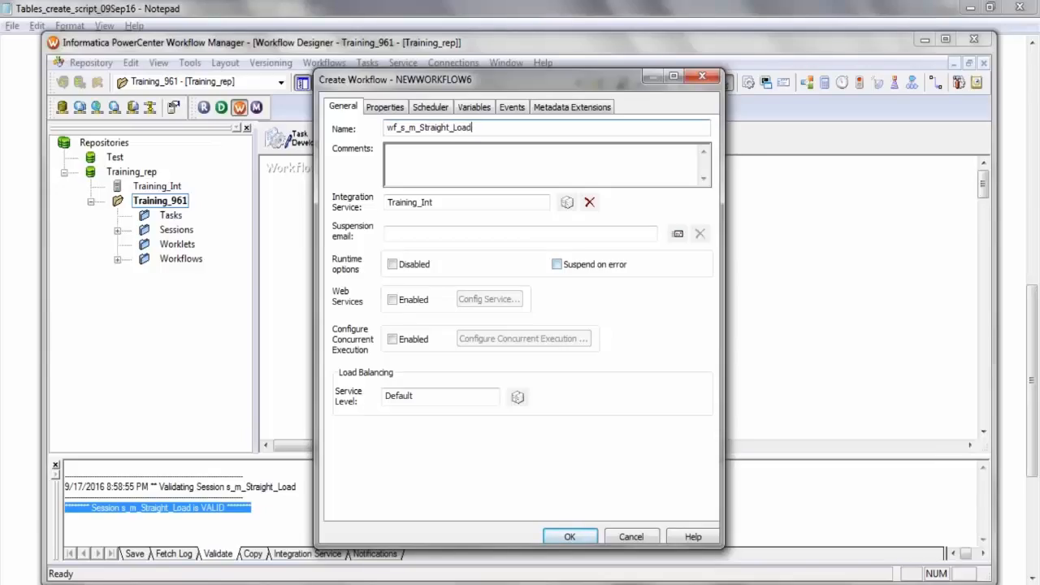
{"action": "left_click", "coordinate": [568, 537]}
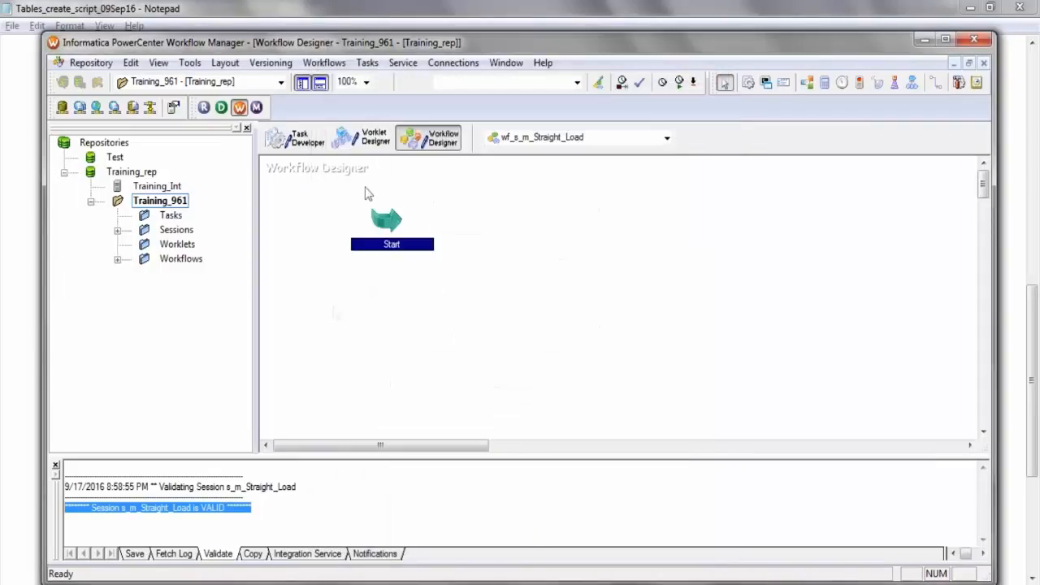
Add the s_m_Straight_Load session to the workflow and link the Start task to it.
{"action": "left_click", "coordinate": [117, 231]}
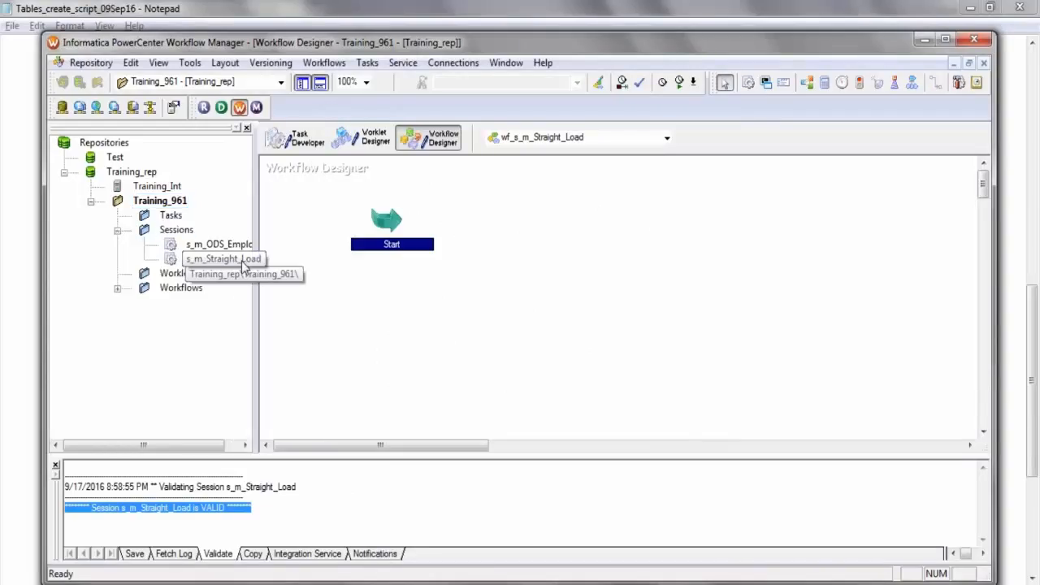
{"action": "left_click_drag", "start_coordinate": [217, 258], "coordinate": [586, 236]}
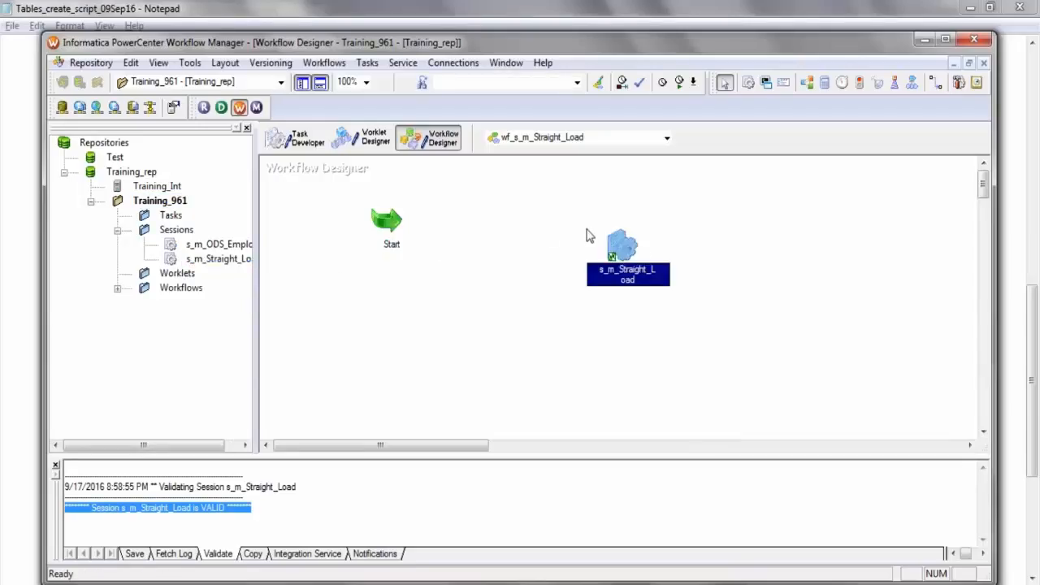
{"action": "left_click", "coordinate": [368, 63]}
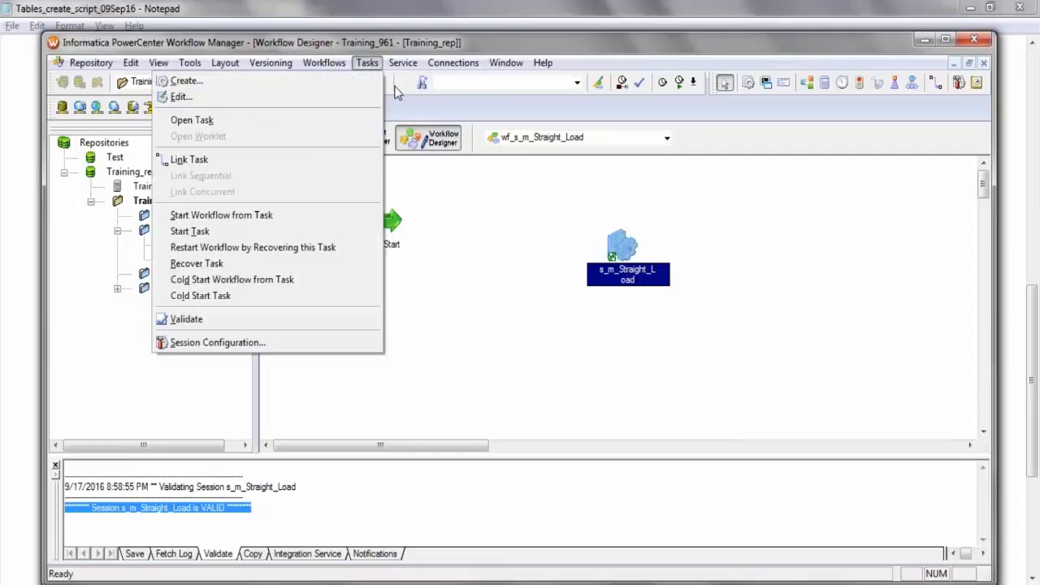
{"action": "left_click", "coordinate": [231, 161]}
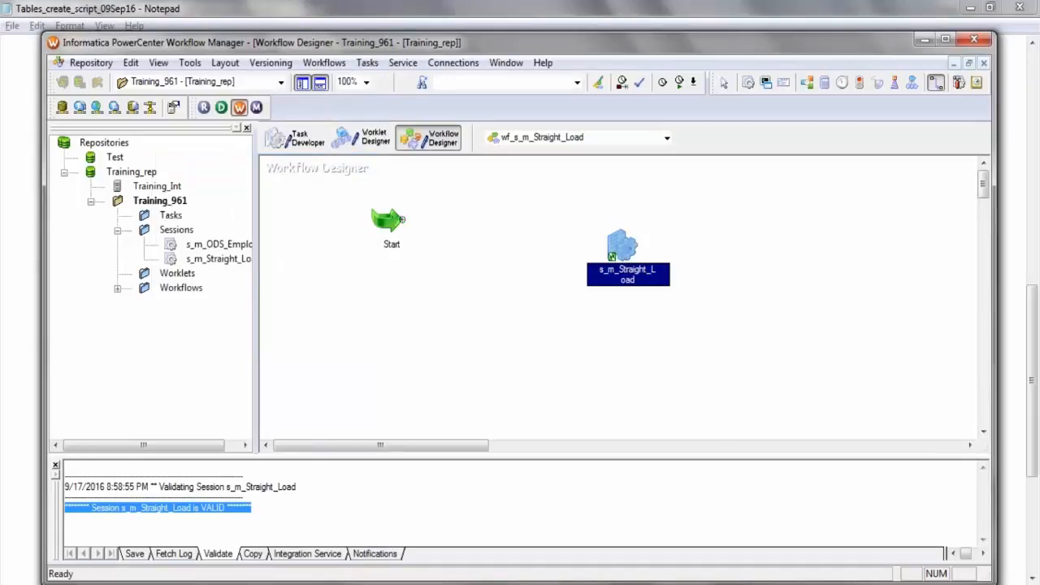
{"action": "left_click_drag", "start_coordinate": [558, 229], "coordinate": [621, 248]}
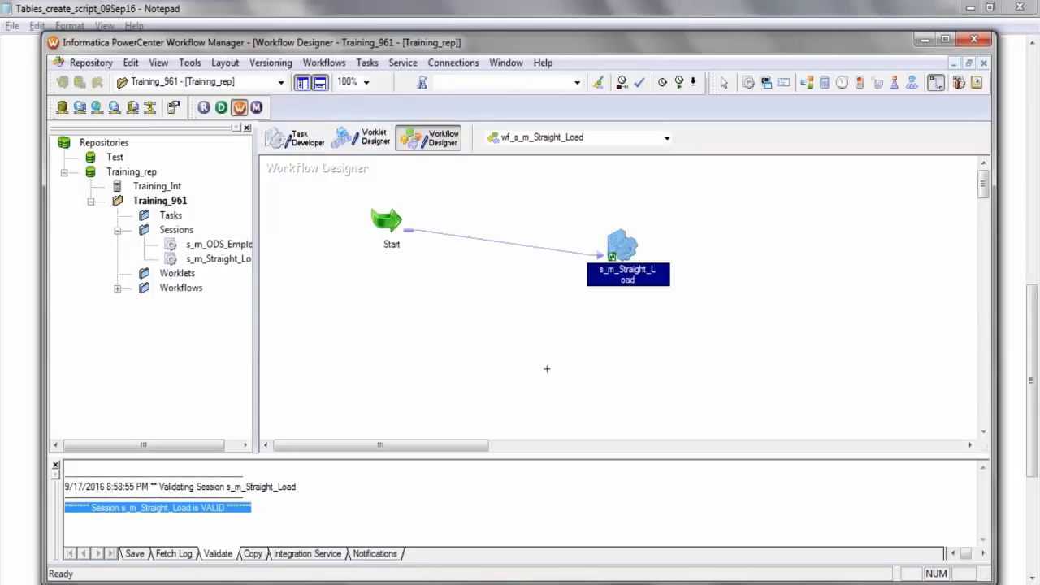
Save the wf_s_m_Straight_Load workflow to the repository and validate it, checking the validation log.
{"action": "key", "text": "ctrl+s"}
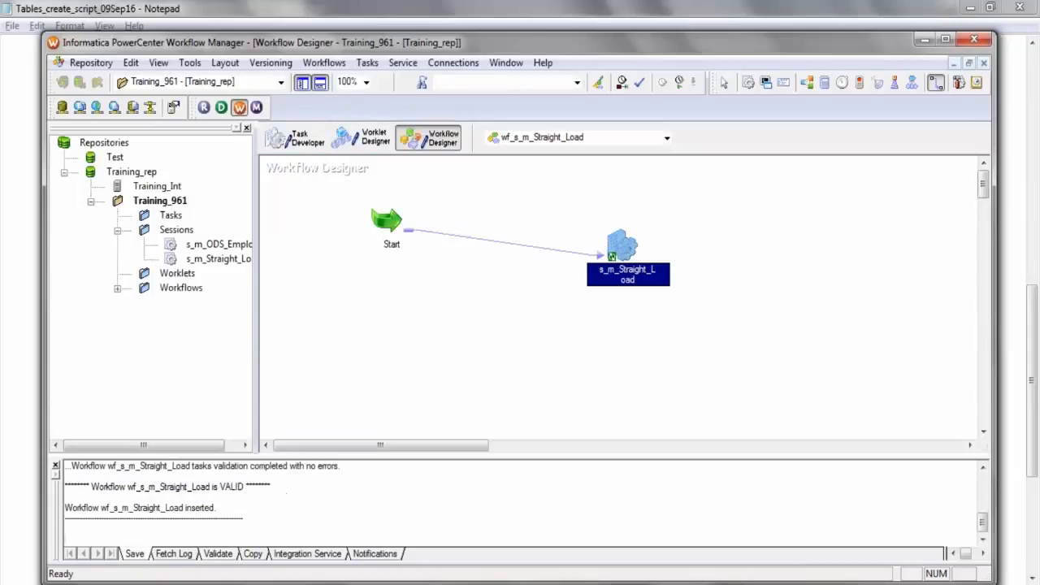
{"action": "left_click", "coordinate": [324, 63]}
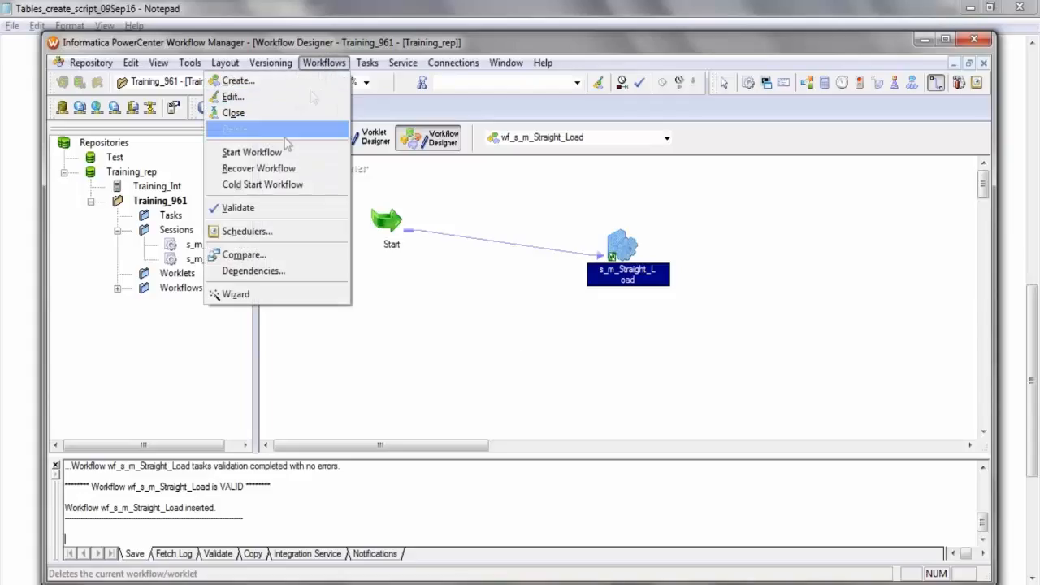
{"action": "left_click", "coordinate": [261, 207]}
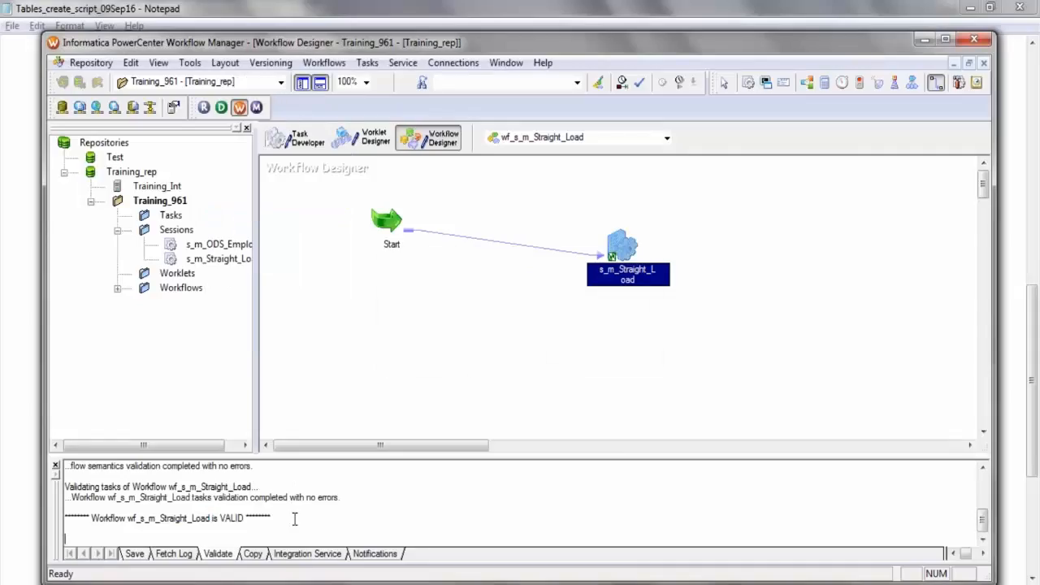
{"action": "left_click_drag", "start_coordinate": [285, 519], "coordinate": [71, 524]}
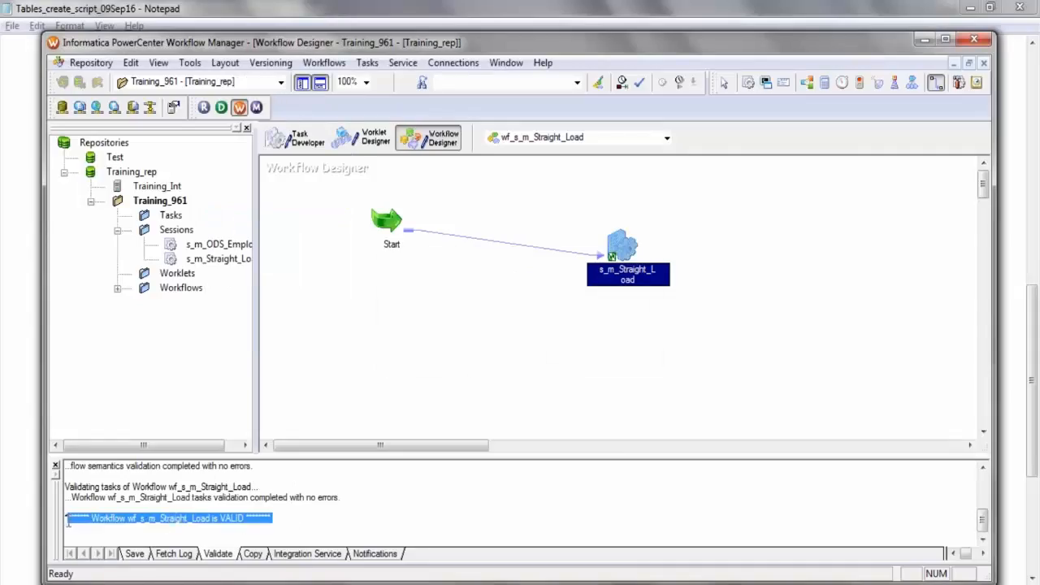